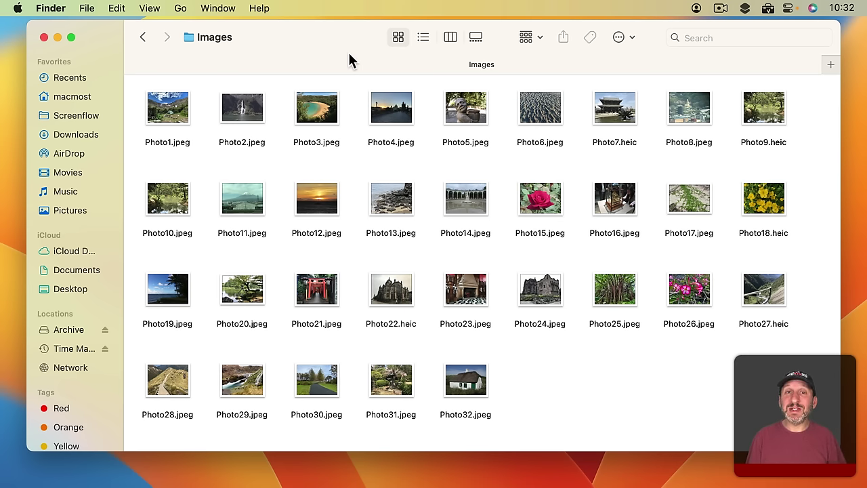
# - Preview Photo1.jpeg with Quick Look and close the preview
pyautogui.click(169, 108)
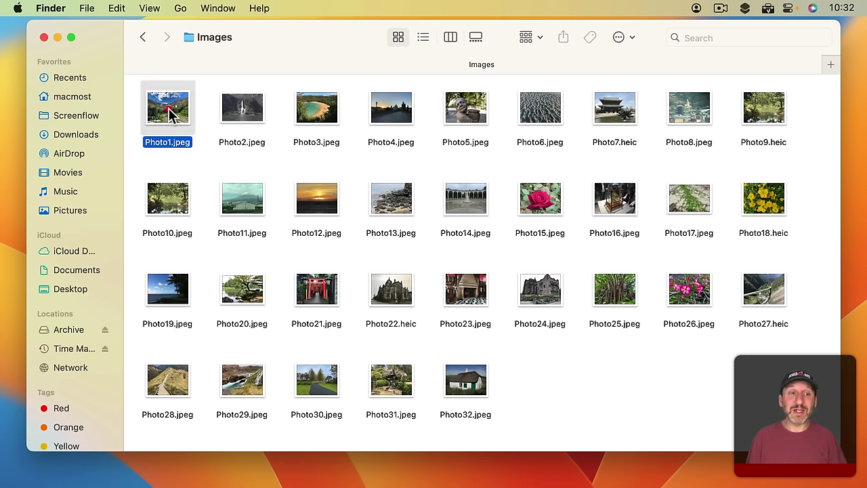
pyautogui.press('space')
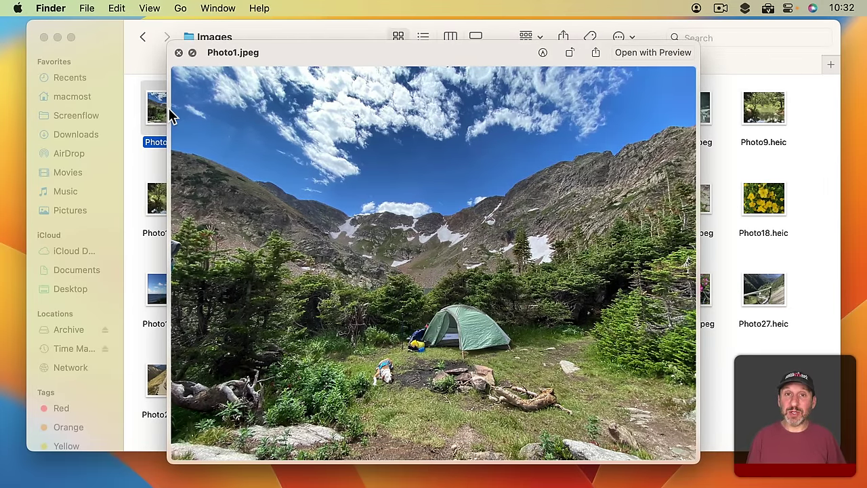
pyautogui.press('space')
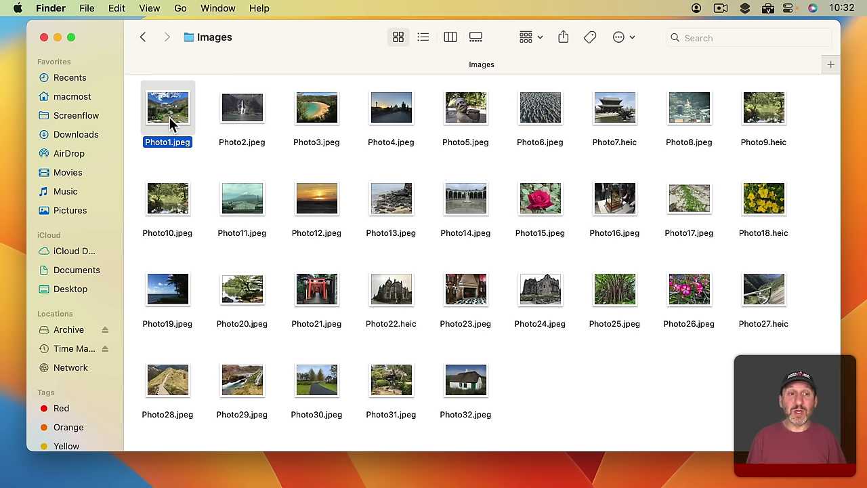
# - Move the file selection across and down the photo grid, ending on Photo2.jpeg
pyautogui.press('Right')
pyautogui.press('Right')
pyautogui.press('Right')
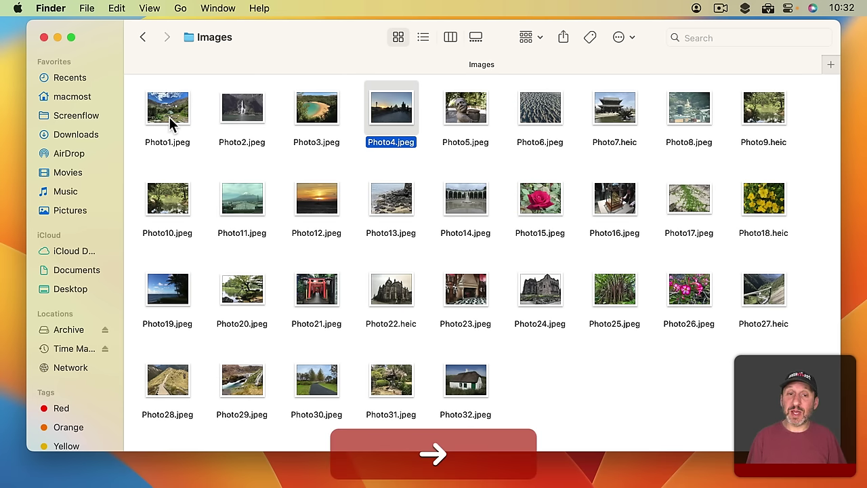
pyautogui.press('Down')
pyautogui.press('Down')
pyautogui.press('Up')
pyautogui.press('Up')
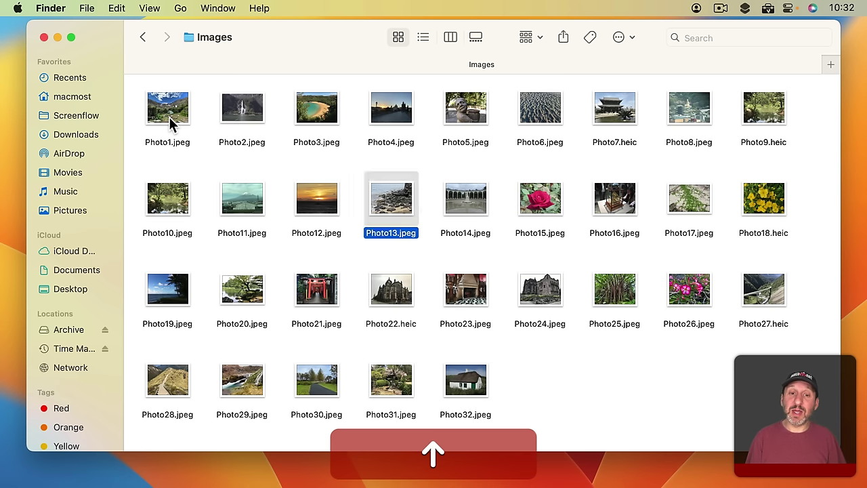
pyautogui.press('Left')
pyautogui.press('Left')
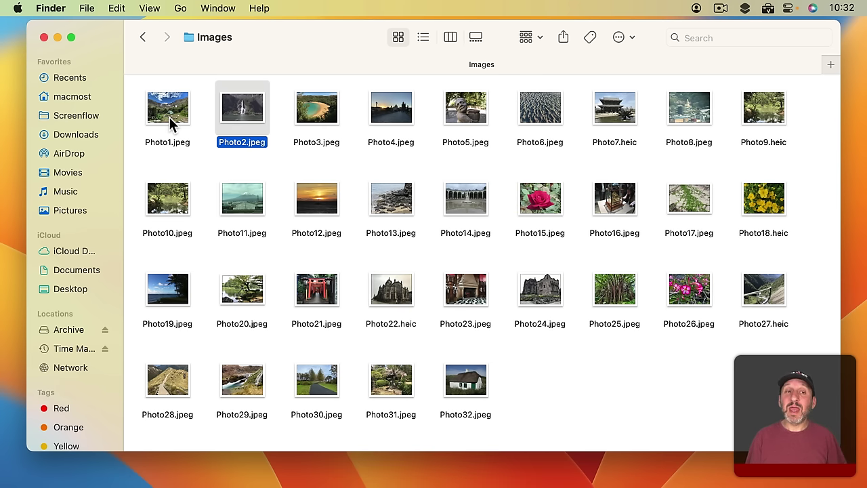
# - Quick Look Photo2.jpeg, move the preview window aside, browse to Photo11.jpeg and Photo10.jpeg, and close the preview
pyautogui.press('space')
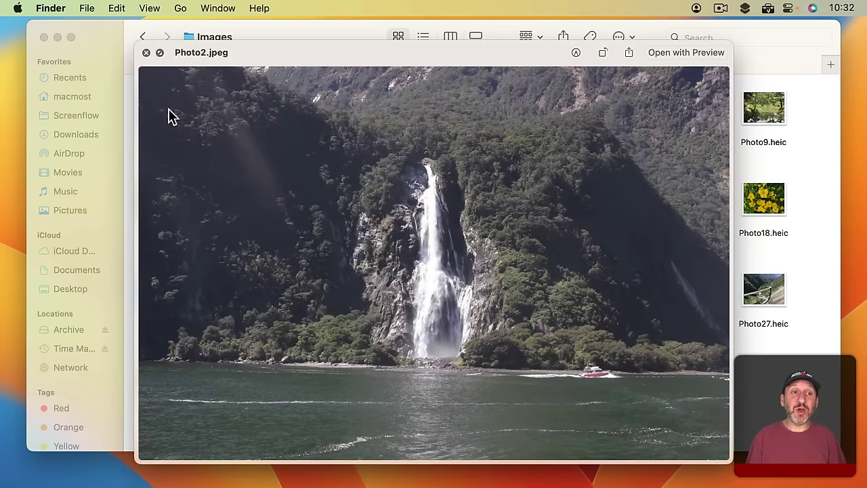
pyautogui.moveTo(242, 59); pyautogui.dragTo(525, 34)
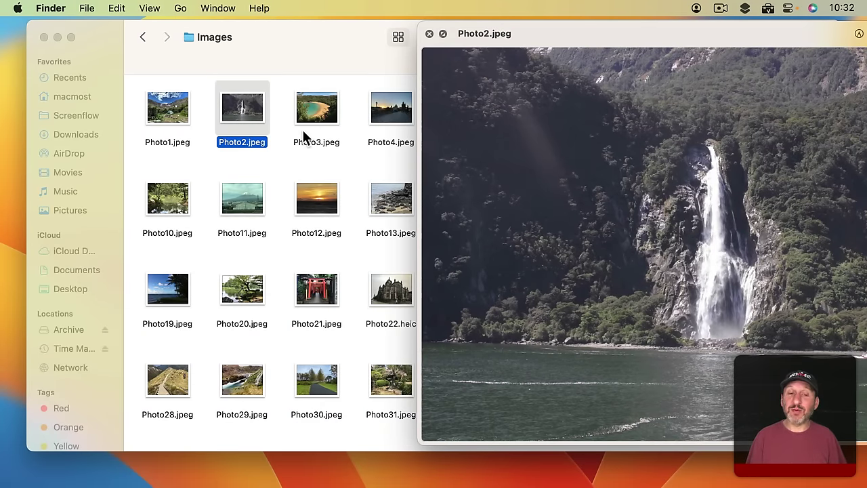
pyautogui.press('Down')
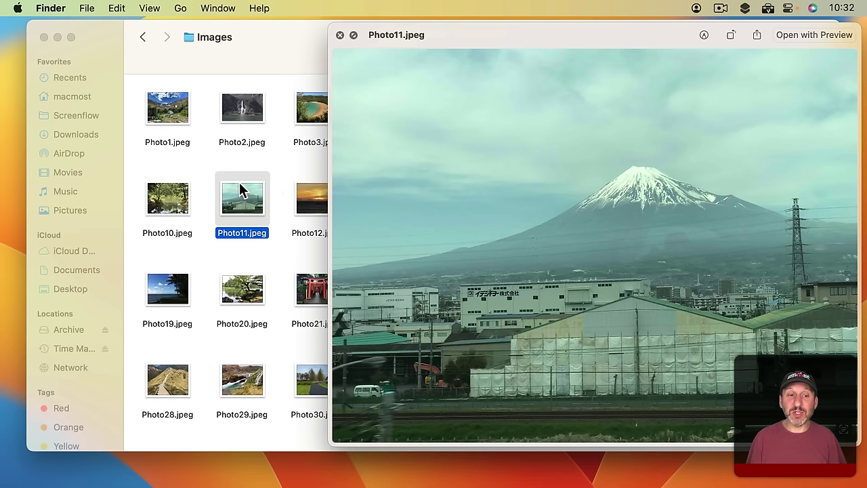
pyautogui.press('Left')
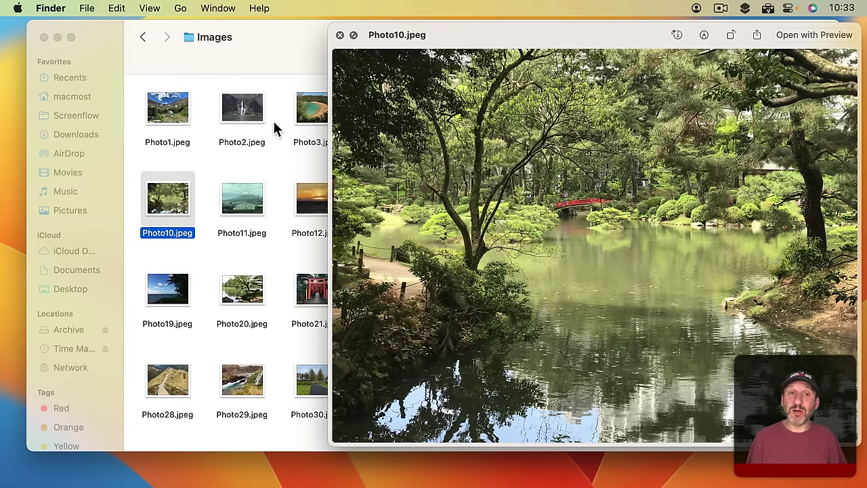
pyautogui.click(340, 35)
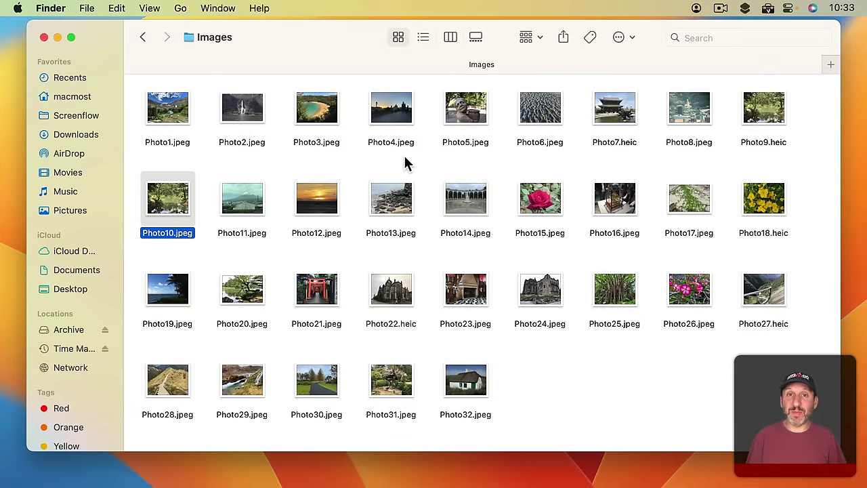
# - Switch the Images folder to list view and open a Quick Look preview of Photo1.jpeg
pyautogui.click(422, 38)
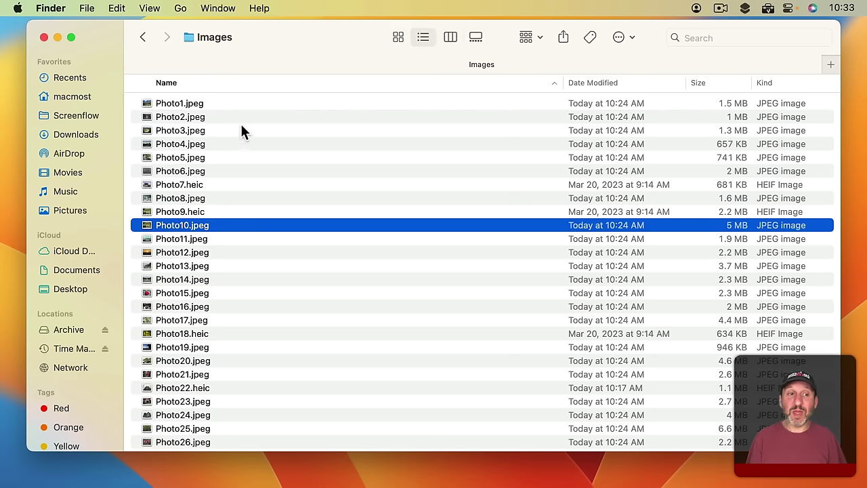
pyautogui.click(188, 105)
pyautogui.press('space')
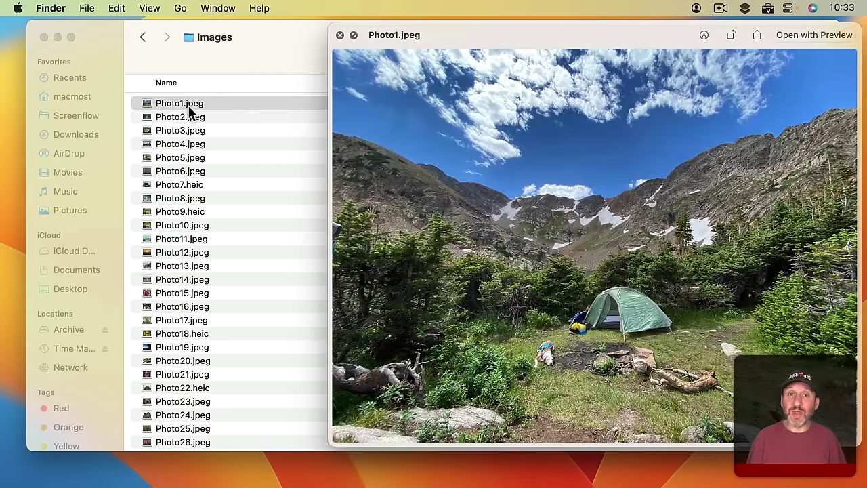
# - Browse the Quick Look previews of the files from Photo1.jpeg down to Photo5.jpeg
pyautogui.press('Down')
pyautogui.press('Down')
pyautogui.press('Down')
pyautogui.press('Down')
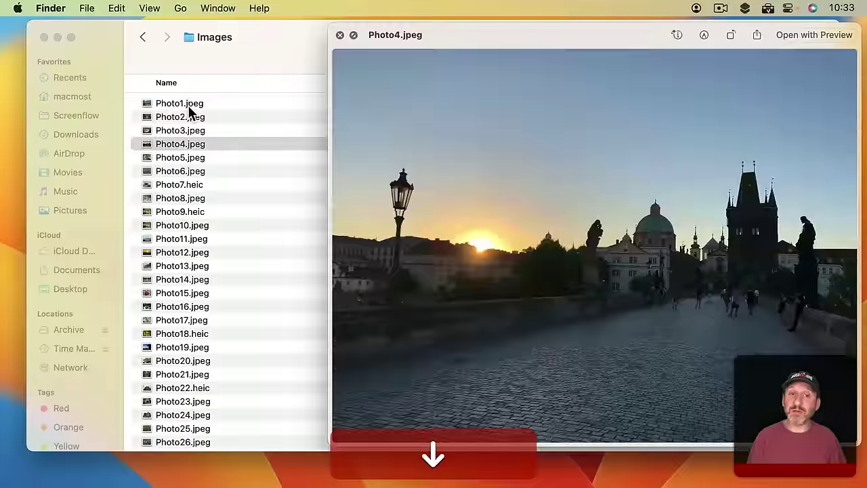
pyautogui.press('Down')
pyautogui.press('Up')
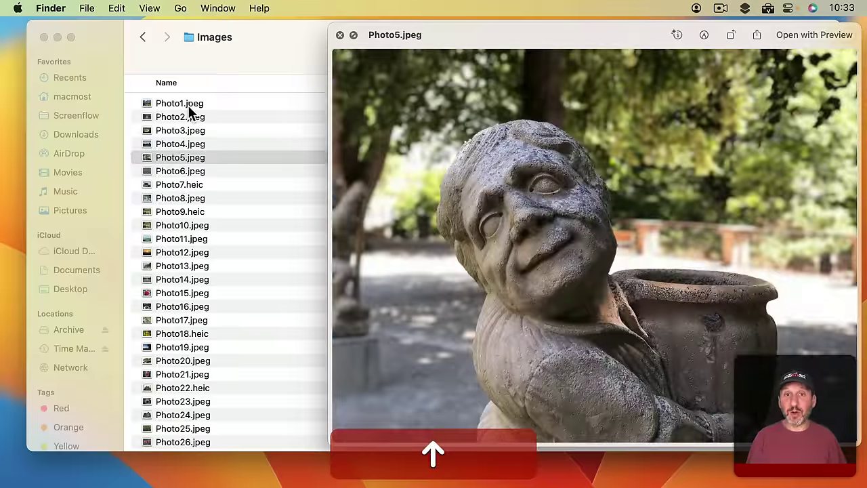
# - Shrink the Quick Look window beside the file names and select Photo6.jpeg in the list
pyautogui.moveTo(328, 24); pyautogui.dragTo(557, 107)
pyautogui.moveTo(654, 107); pyautogui.dragTo(424, 62)
pyautogui.click(169, 177)
pyautogui.click(173, 169)
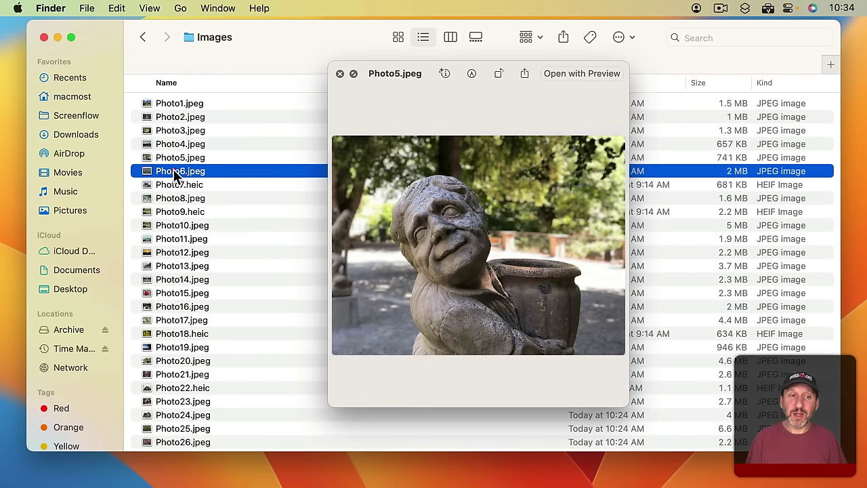
# - Browse the previews from Photo6.jpeg down to Photo12.jpeg and close Quick Look
pyautogui.press('Down')
pyautogui.press('Down')
pyautogui.press('Down')
pyautogui.press('Down')
pyautogui.press('Down')
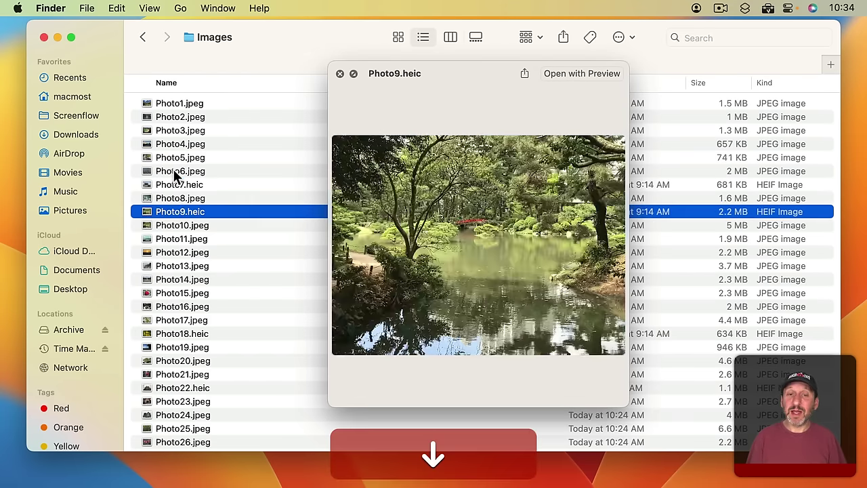
pyautogui.press('Down')
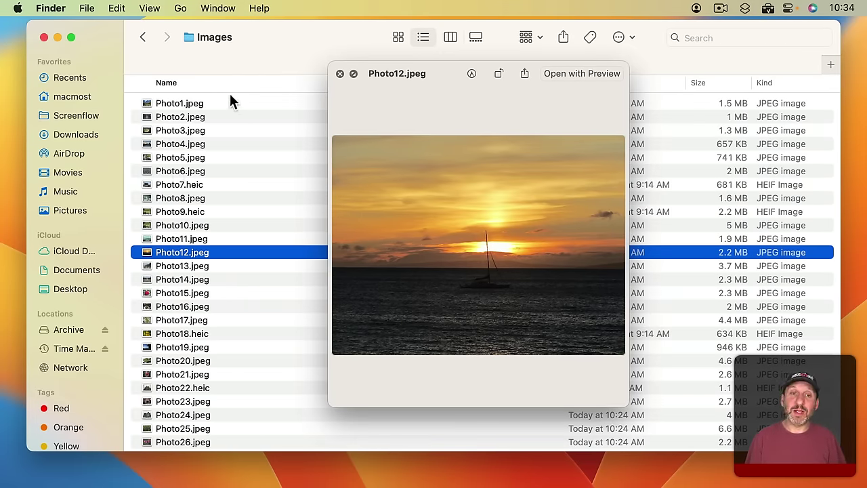
pyautogui.press('space')
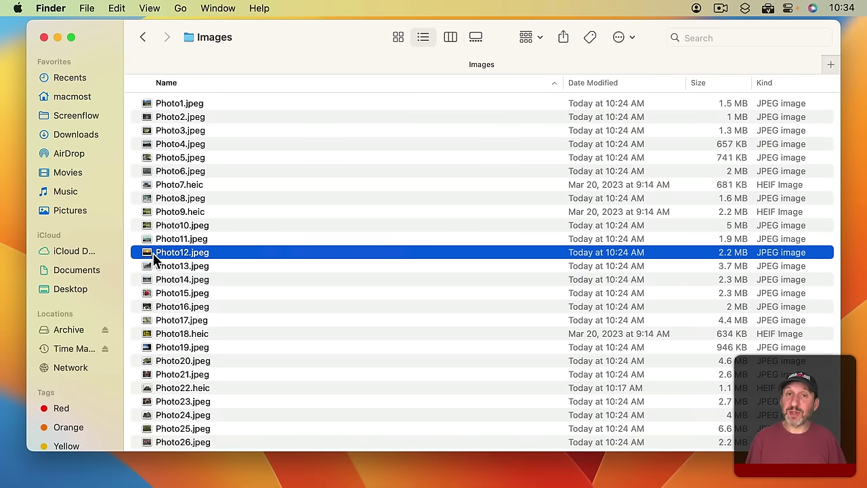
# - Select Photo1.jpeg, look at its preview in column view, and return to list view
pyautogui.click(191, 103)
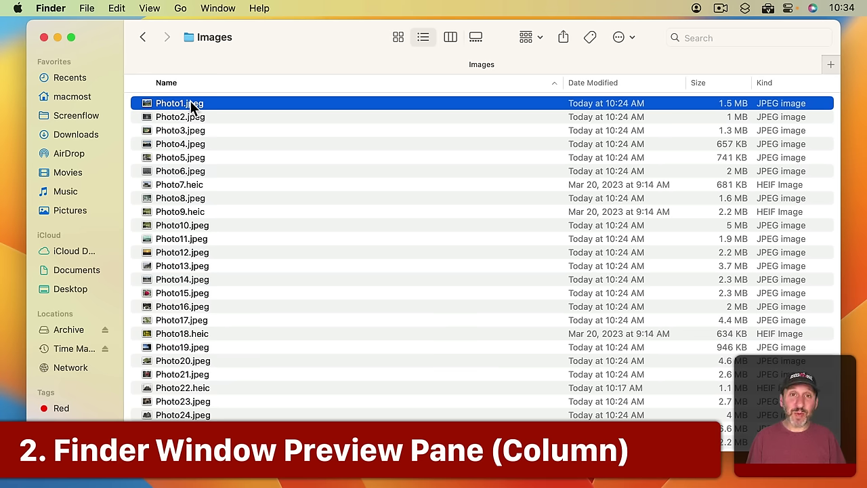
pyautogui.click(445, 39)
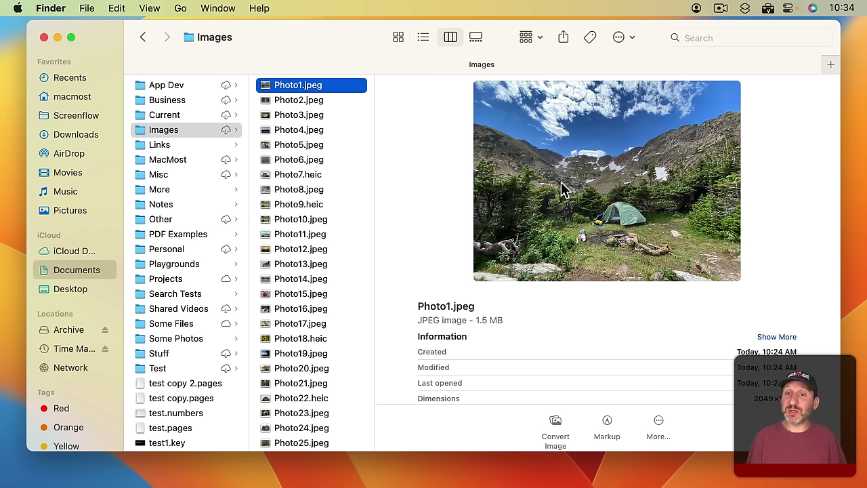
pyautogui.click(423, 38)
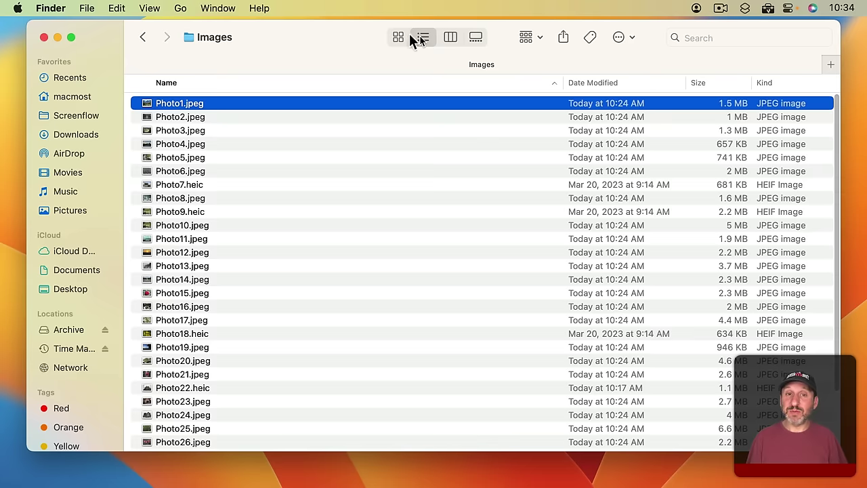
# - Show the preview pane in list view and widen it to enlarge the Photo1.jpeg preview
pyautogui.click(152, 8)
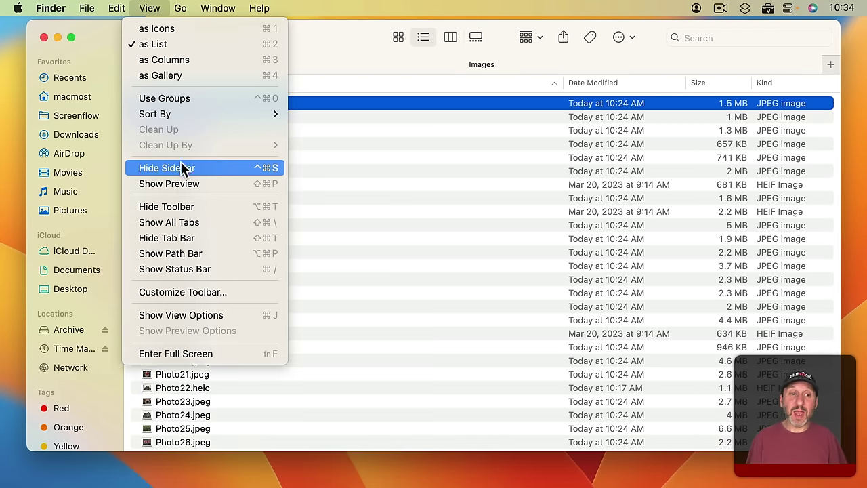
pyautogui.click(182, 183)
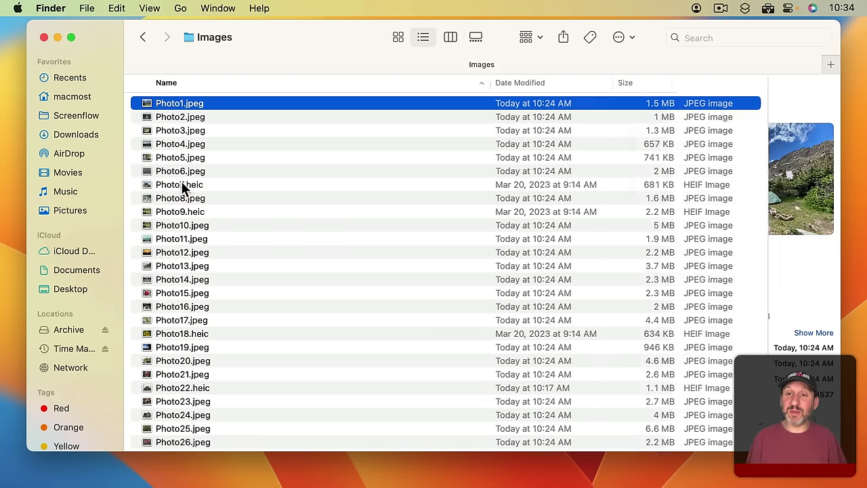
pyautogui.moveTo(676, 183); pyautogui.dragTo(575, 177)
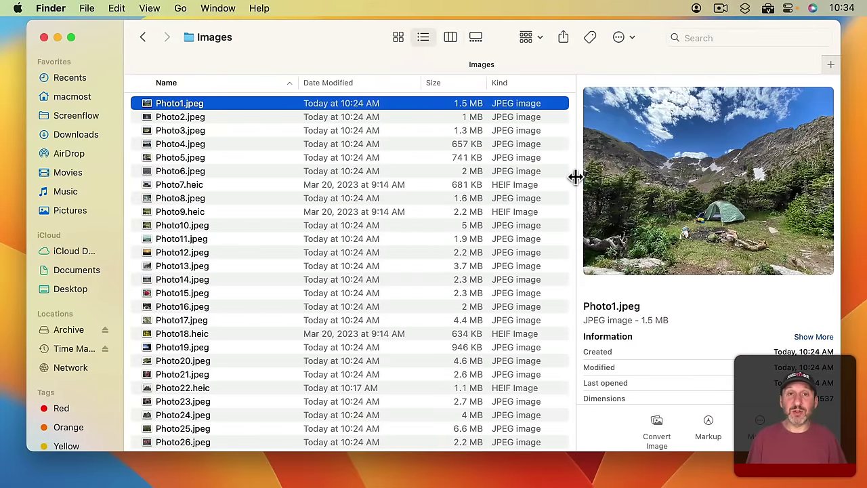
# - Switch to icon view and preview Photo5, Photo13, Photo12 and Photo11 in the preview pane
pyautogui.click(399, 38)
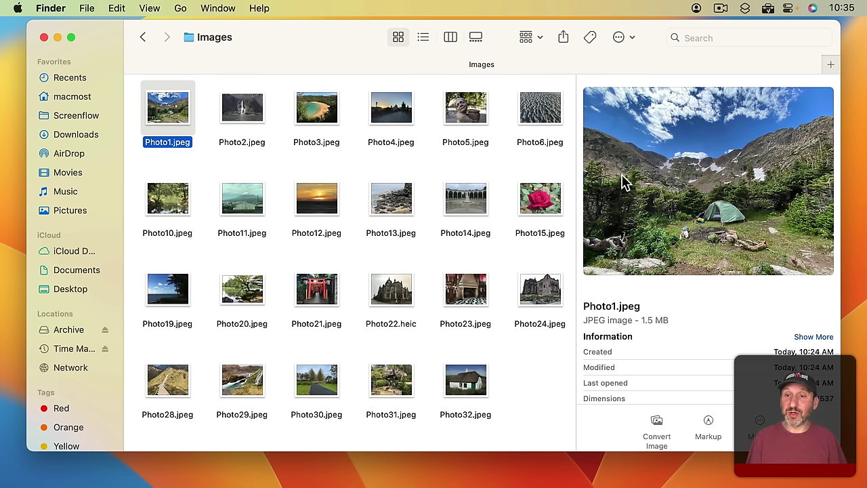
pyautogui.click(458, 114)
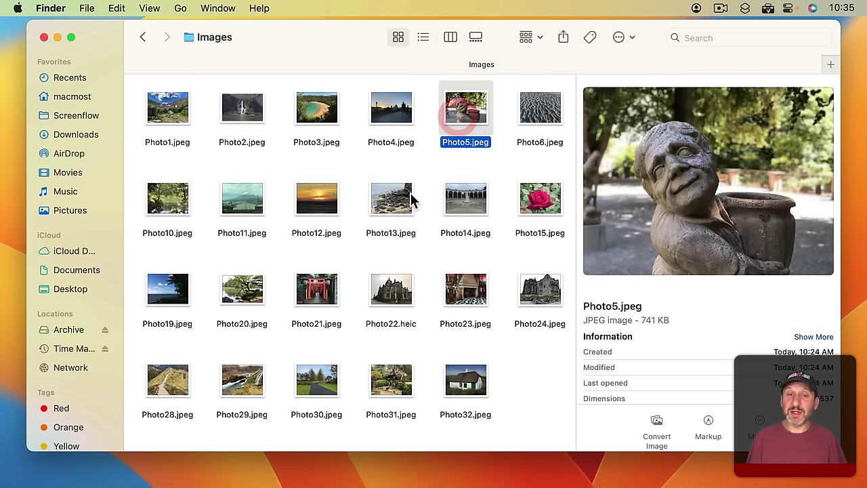
pyautogui.click(409, 193)
pyautogui.click(331, 196)
pyautogui.click(246, 196)
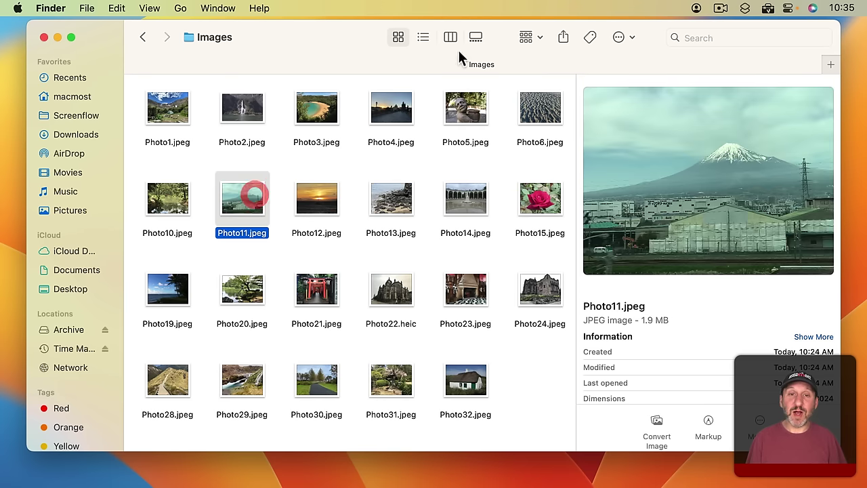
# - Return to list view and browse the pane previews from Photo1.jpeg down to Photo7.heic
pyautogui.click(422, 37)
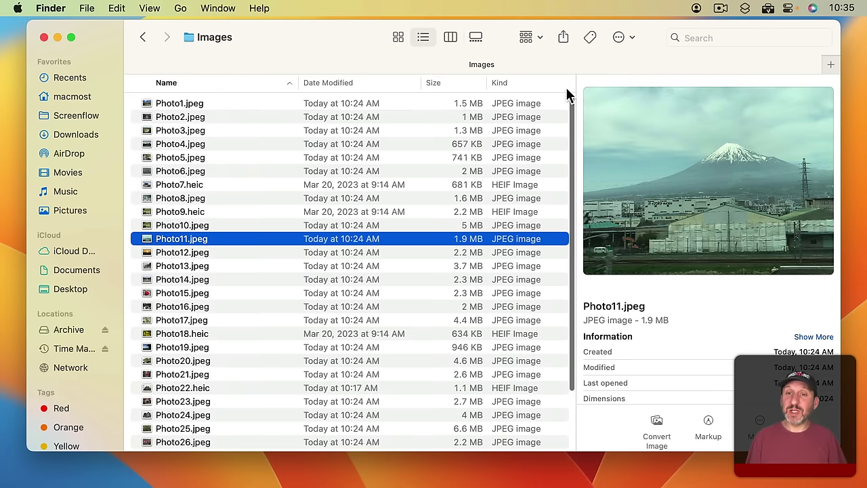
pyautogui.click(185, 103)
pyautogui.press('Down')
pyautogui.press('Down')
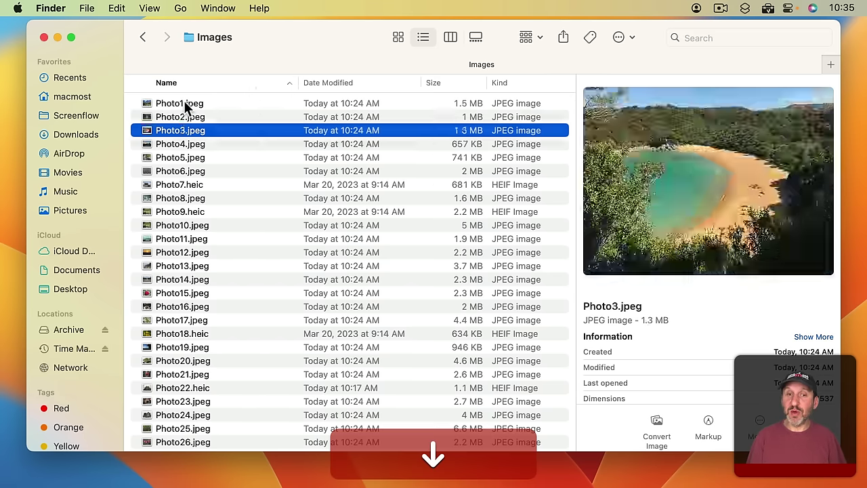
pyautogui.press('Down')
pyautogui.press('Down')
pyautogui.press('Down')
pyautogui.press('Down')
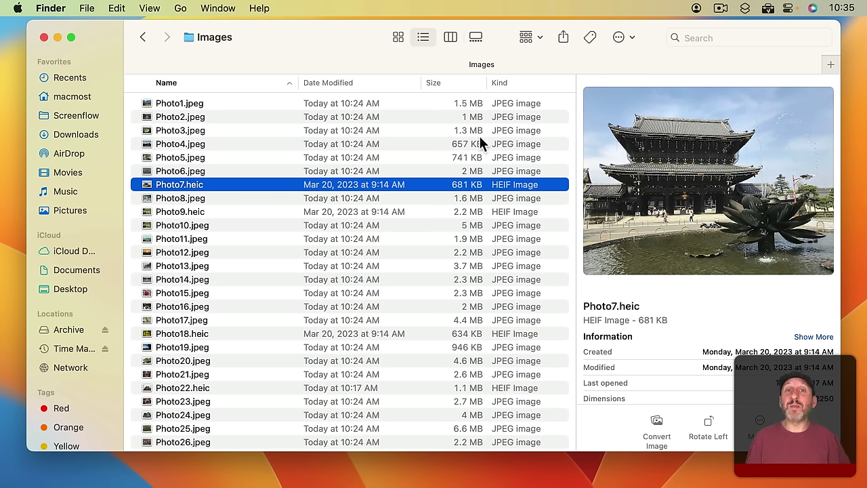
# - Hide the preview pane of the Images folder window
pyautogui.click(150, 8)
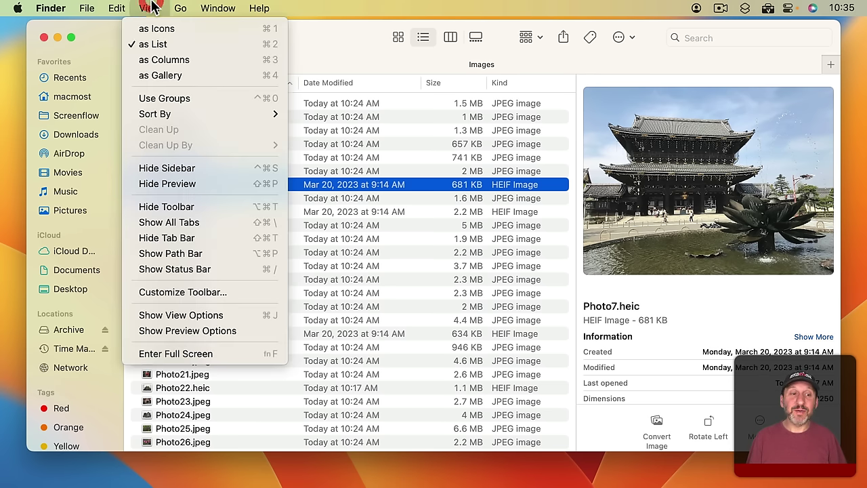
pyautogui.click(162, 185)
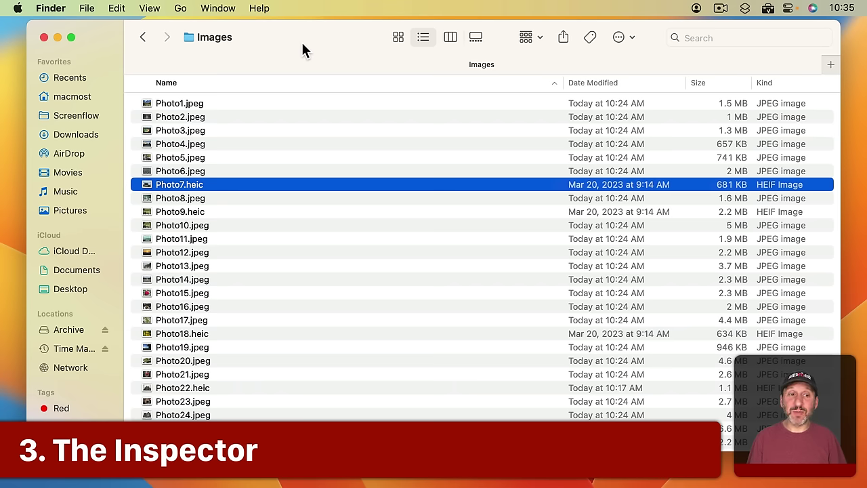
# - Select Photo1.jpeg in the list and open its Info window
pyautogui.click(170, 102)
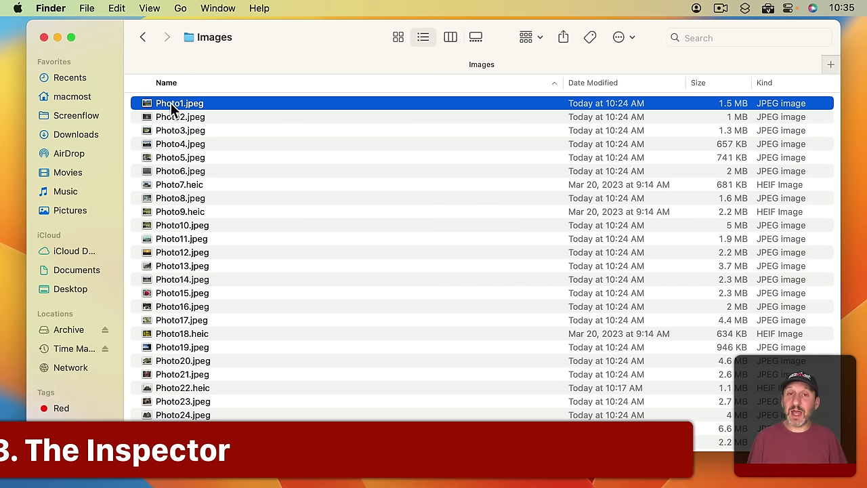
pyautogui.press('super+i')
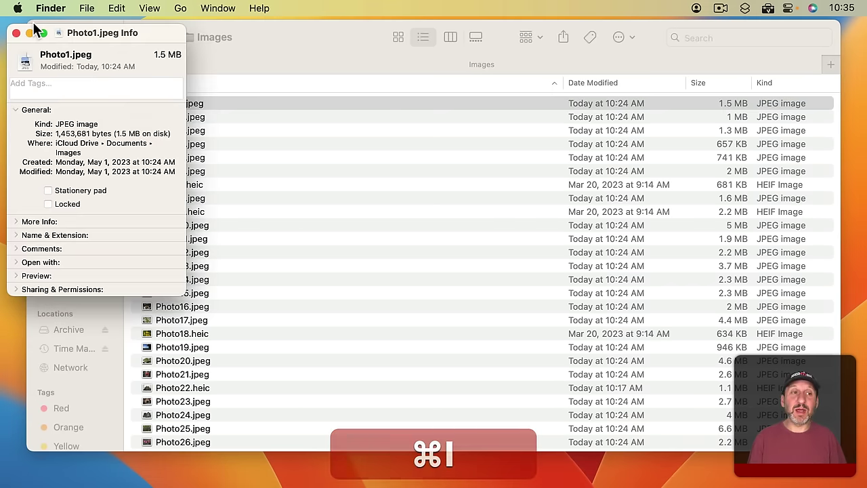
# - Close the Info window and show the Inspector for the selected Photo1.jpeg instead
pyautogui.click(17, 33)
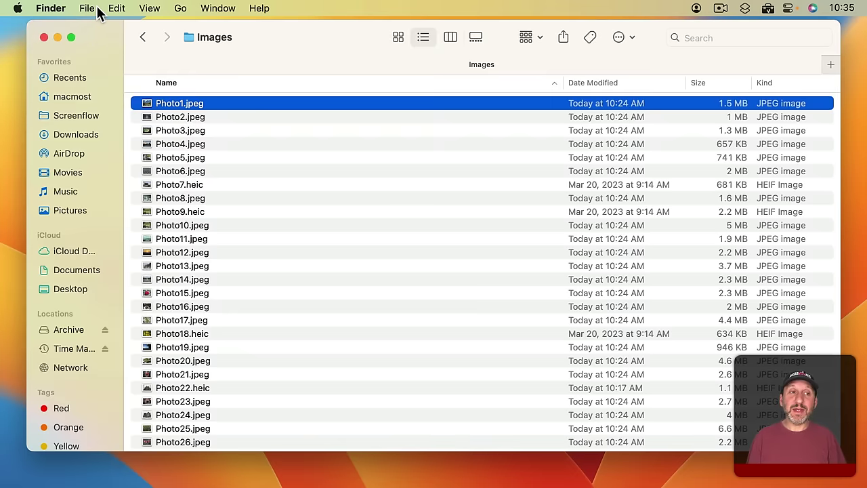
pyautogui.click(92, 9)
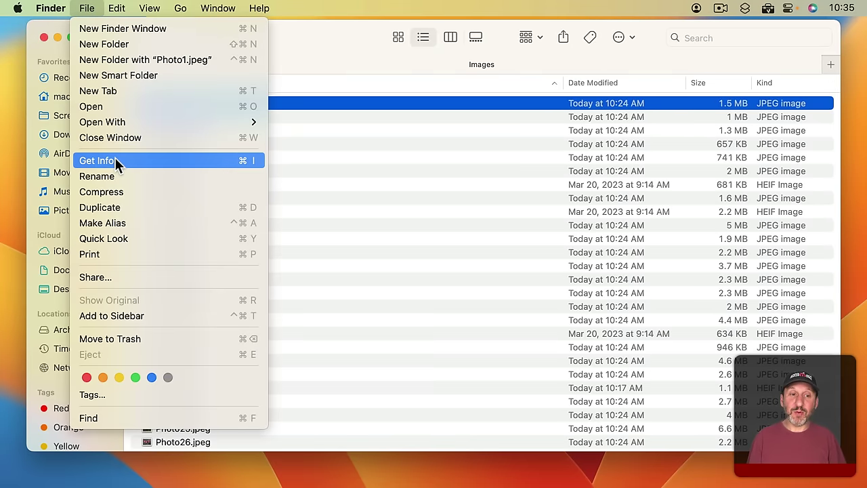
pyautogui.press('alt')
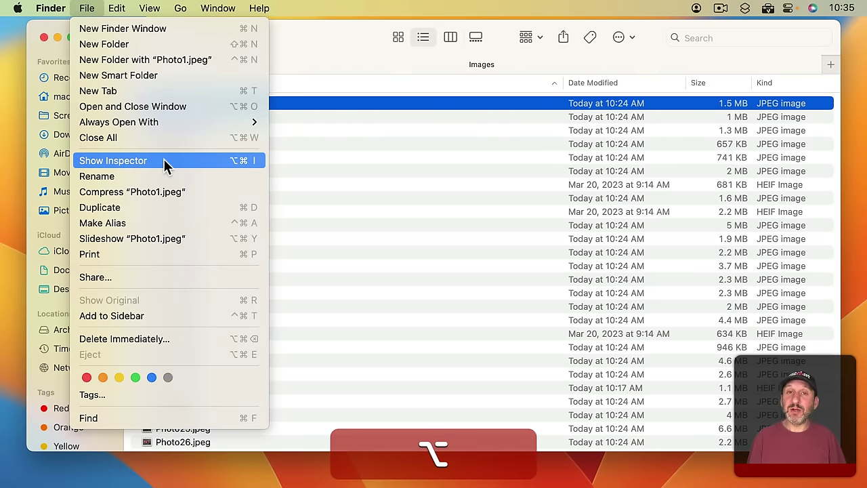
pyautogui.click(185, 162)
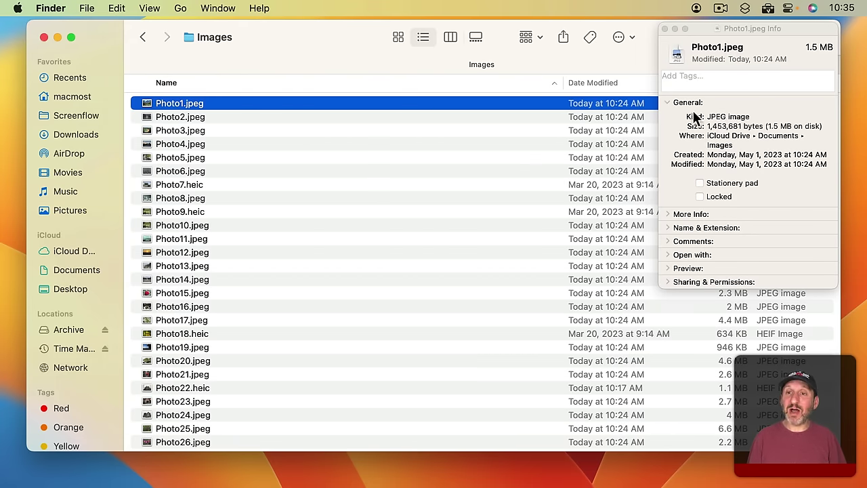
# - Check the Inspector details of Photo2.jpeg, Photo3.jpeg and Photo4.jpeg one after another
pyautogui.click(182, 117)
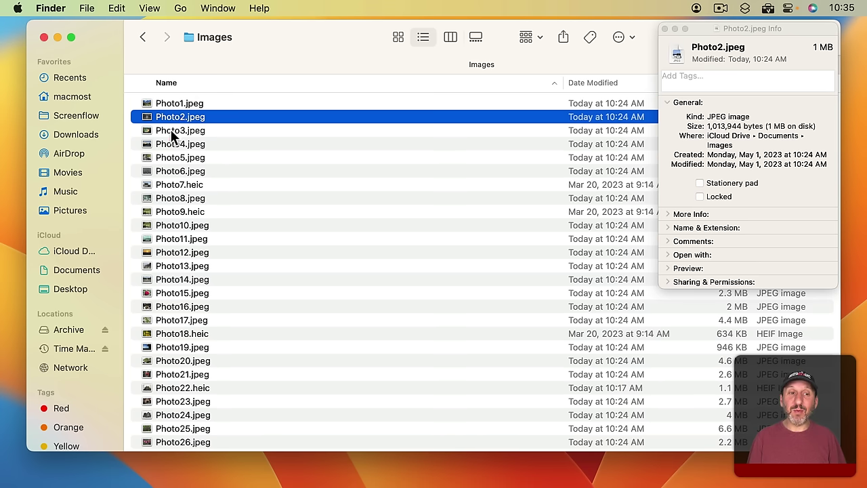
pyautogui.click(170, 130)
pyautogui.click(173, 144)
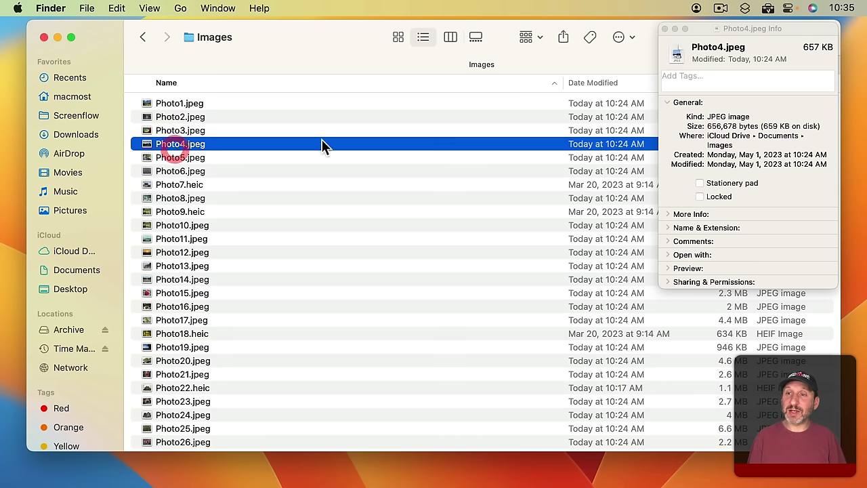
# - Show only the Preview section in the Inspector and browse from Photo5.jpeg to Photo10.jpeg and back to Photo7.heic
pyautogui.click(668, 103)
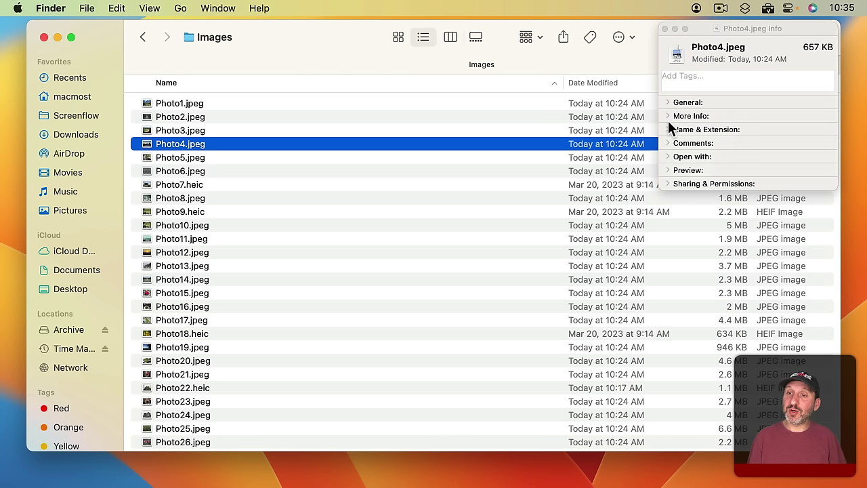
pyautogui.click(668, 170)
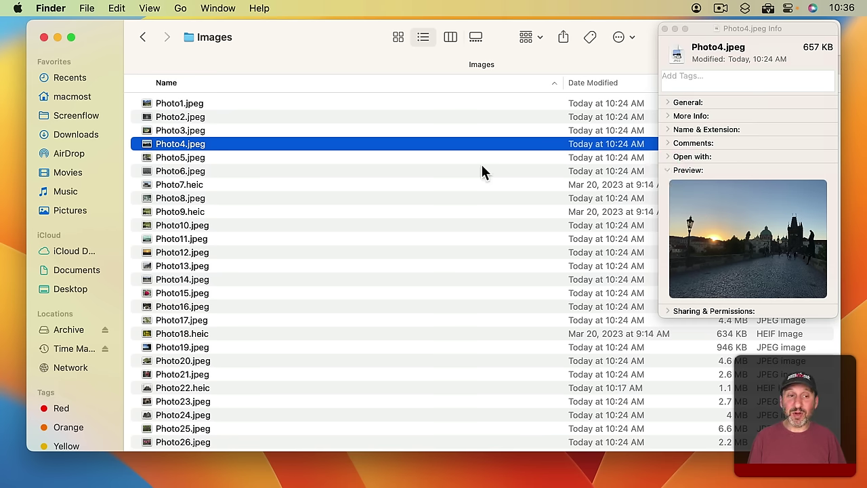
pyautogui.click(185, 158)
pyautogui.click(183, 171)
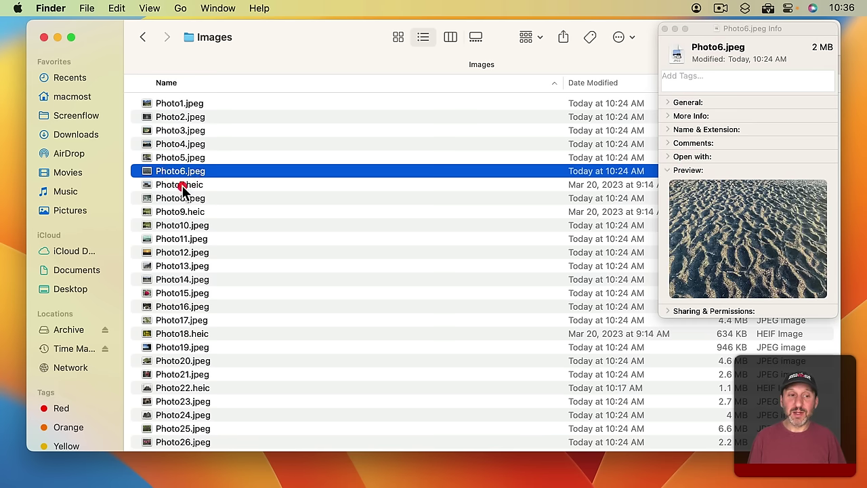
pyautogui.click(182, 185)
pyautogui.press('Down')
pyautogui.press('Down')
pyautogui.press('Down')
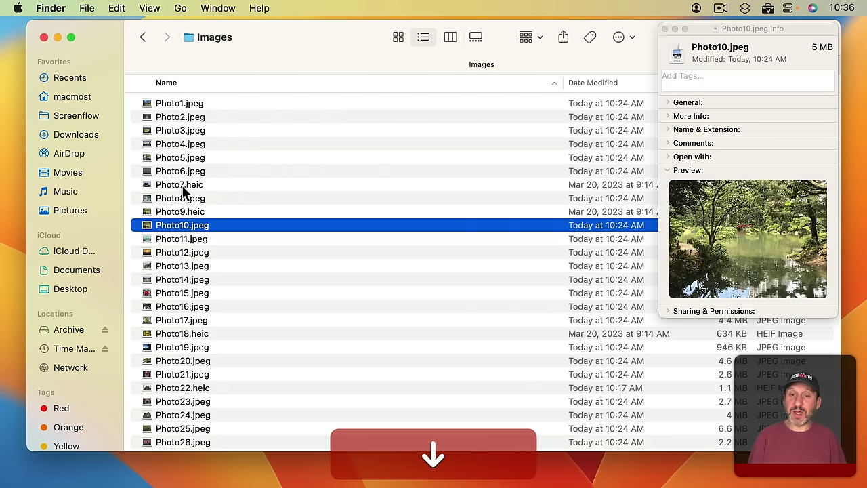
pyautogui.press('Up')
pyautogui.press('Up')
pyautogui.press('Up')
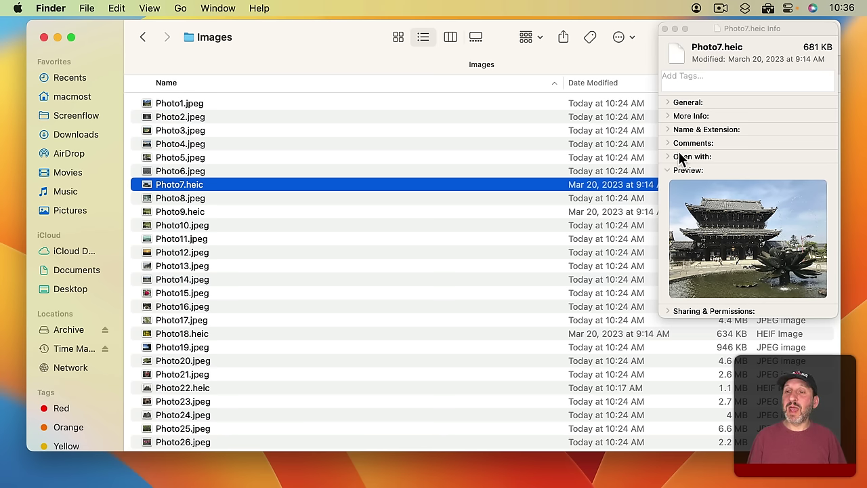
# - Expand the Inspector's General section again and close the Inspector
pyautogui.click(668, 102)
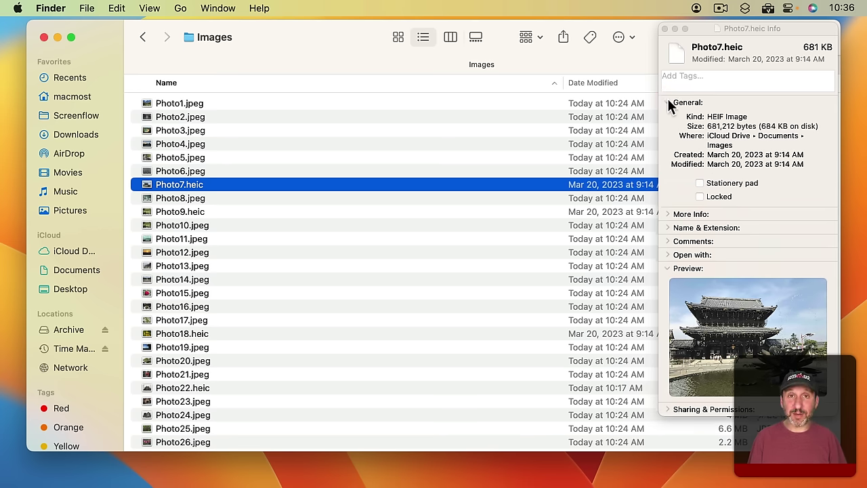
pyautogui.press('super+w')
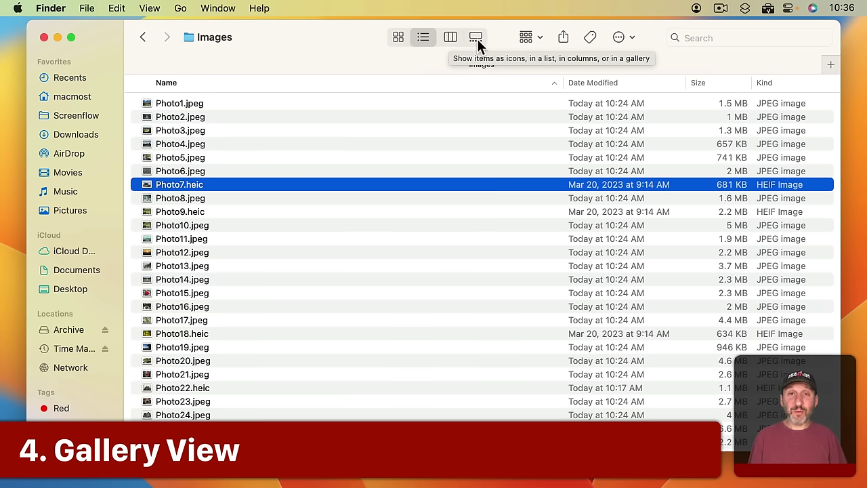
# - Switch the Images folder to gallery view and browse back to Photo4.jpeg, forward to Photo8.jpeg and finally to Photo3.jpeg
pyautogui.click(477, 38)
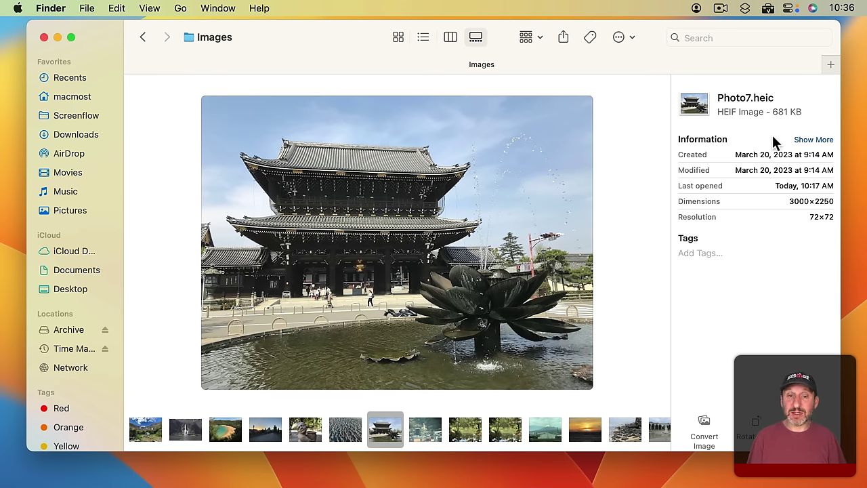
pyautogui.press('Left')
pyautogui.press('Left')
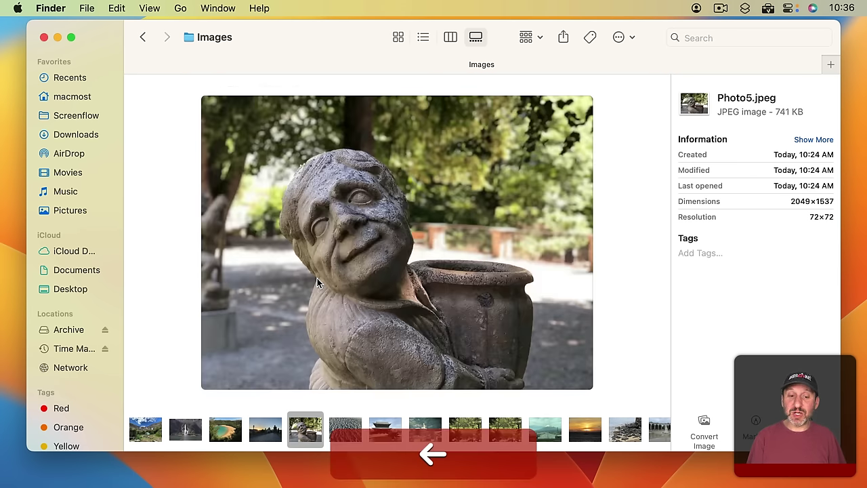
pyautogui.press('Left')
pyautogui.press('Right')
pyautogui.press('Right')
pyautogui.press('Right')
pyautogui.press('Right')
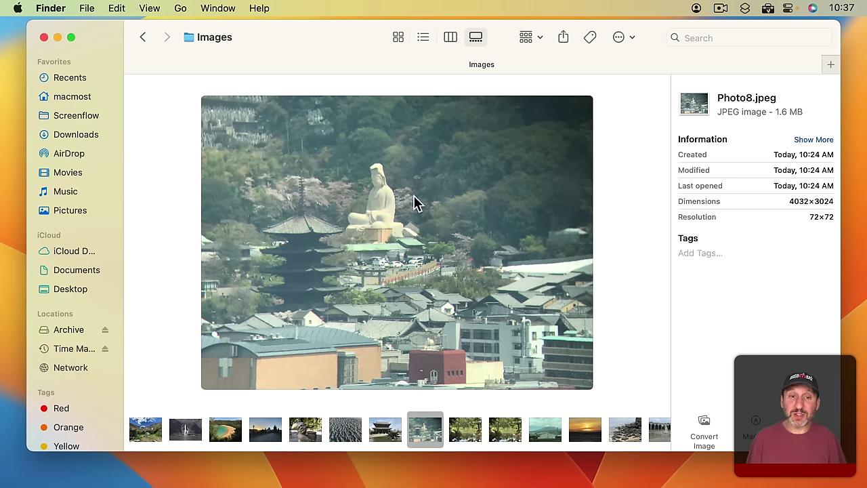
pyautogui.click(229, 430)
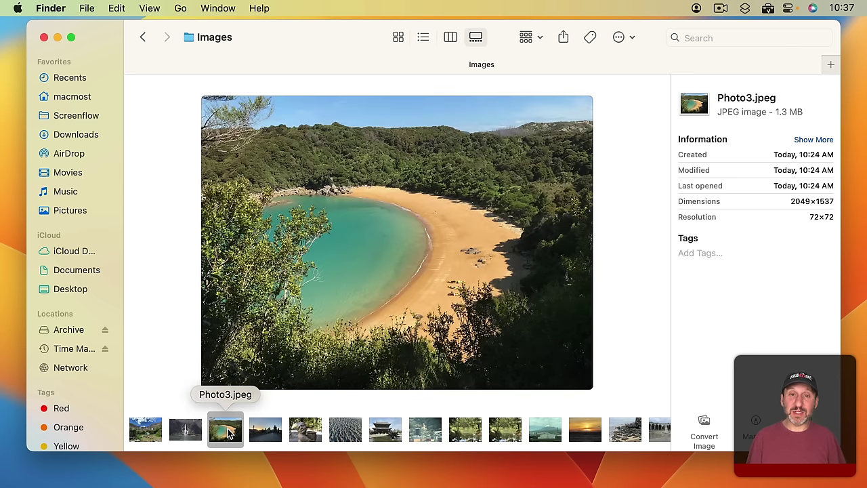
# - Alternate the Images folder between list and gallery view, check the view commands, and leave it in list view
pyautogui.click(422, 37)
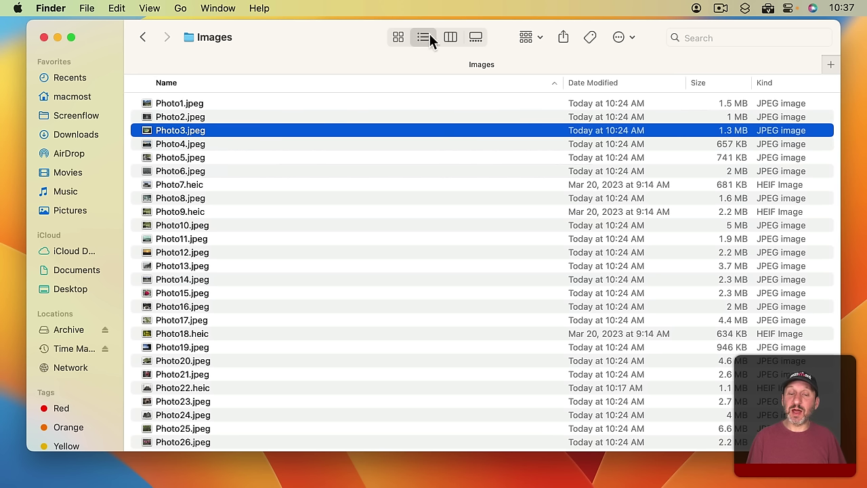
pyautogui.click(477, 37)
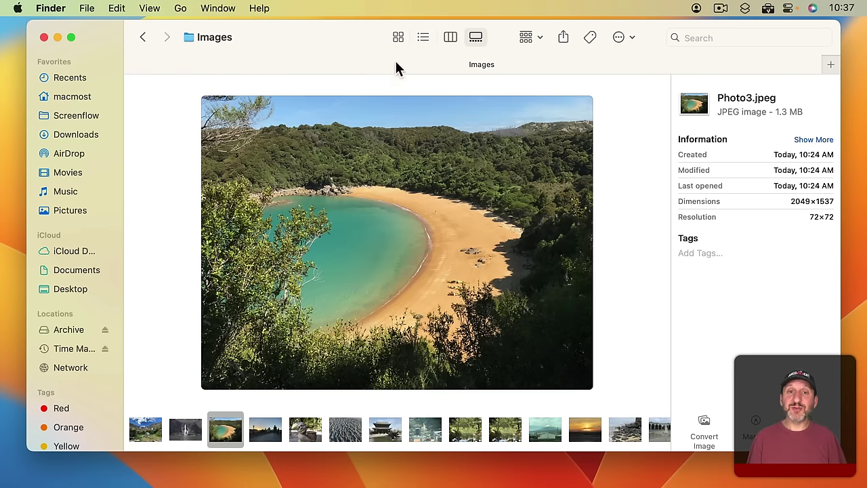
pyautogui.click(152, 8)
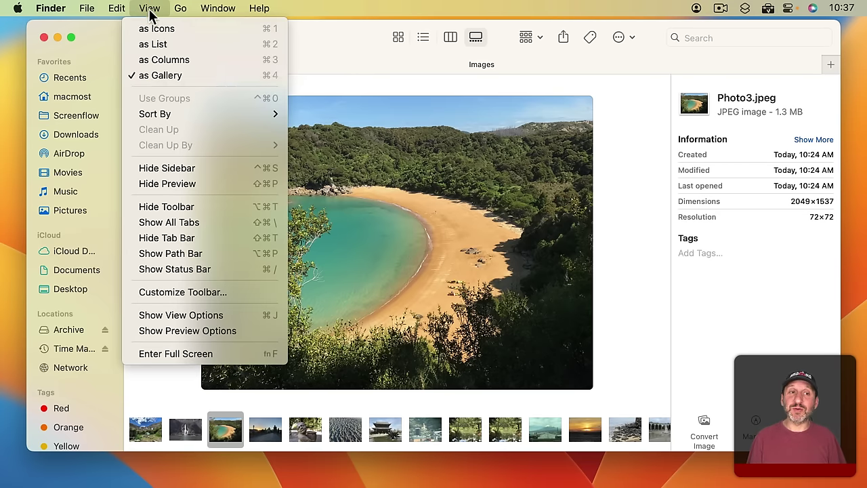
pyautogui.click(423, 37)
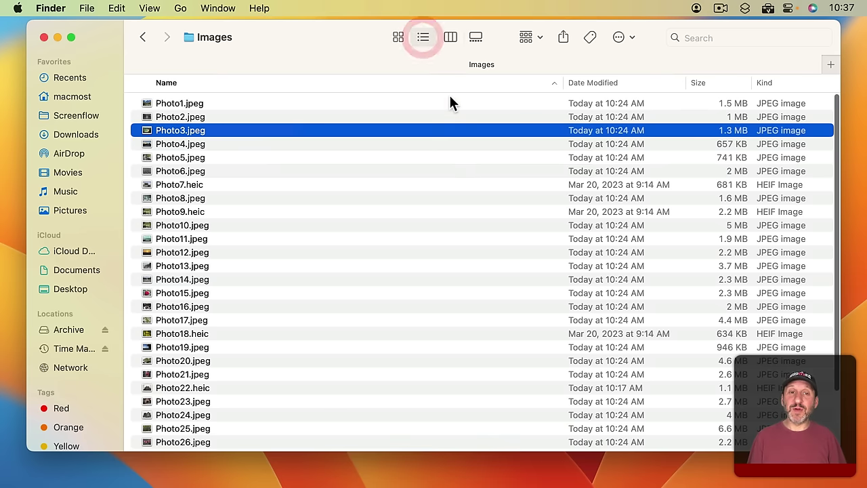
# - Select Photo6.jpeg in the list and show it in gallery view
pyautogui.click(189, 142)
pyautogui.click(185, 169)
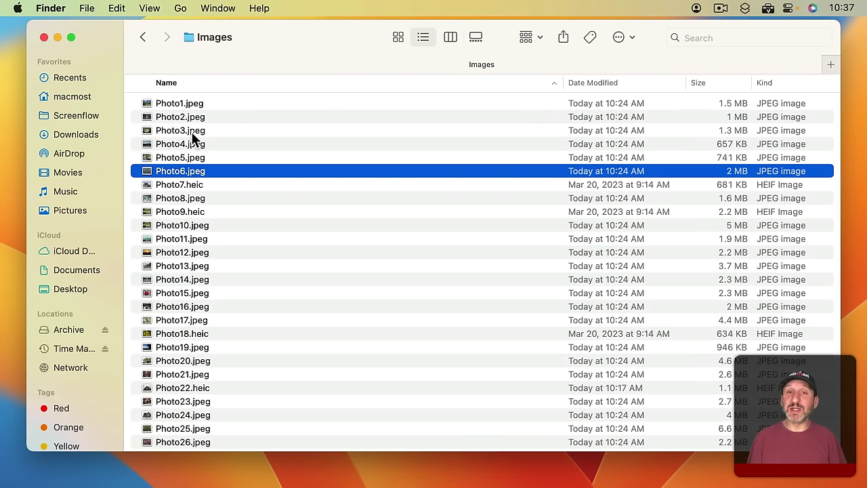
pyautogui.press('super+4')
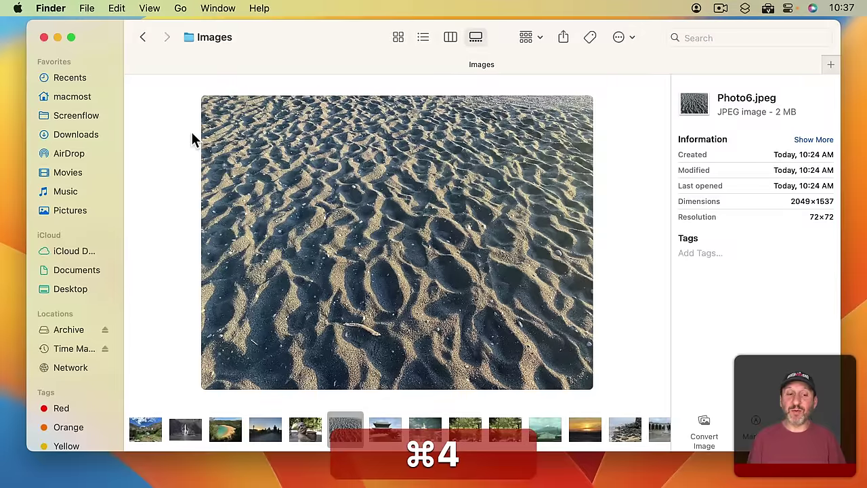
# - Browse the gallery forward to Photo10.jpeg and back to Photo3.jpeg
pyautogui.press('Right')
pyautogui.press('Right')
pyautogui.press('Right')
pyautogui.press('Right')
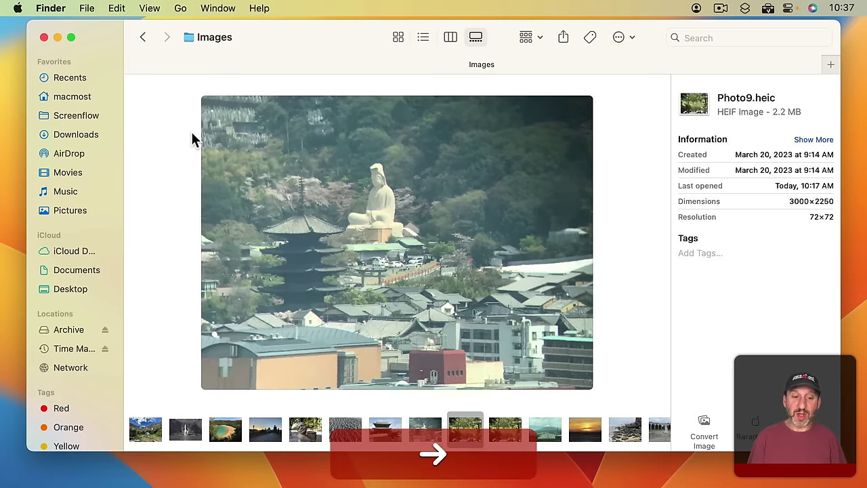
pyautogui.press('Left')
pyautogui.press('Left')
pyautogui.press('Left')
pyautogui.press('Left')
pyautogui.press('Left')
pyautogui.press('Left')
pyautogui.press('Left')
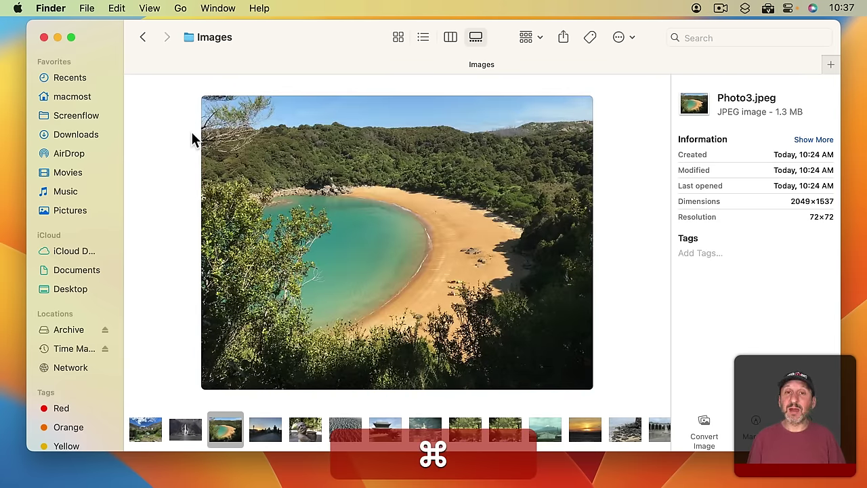
# - Return to list view and use Quick Look to browse from Photo3.jpeg to Photo7.heic and back to Photo4.jpeg
pyautogui.press('cmd+2')
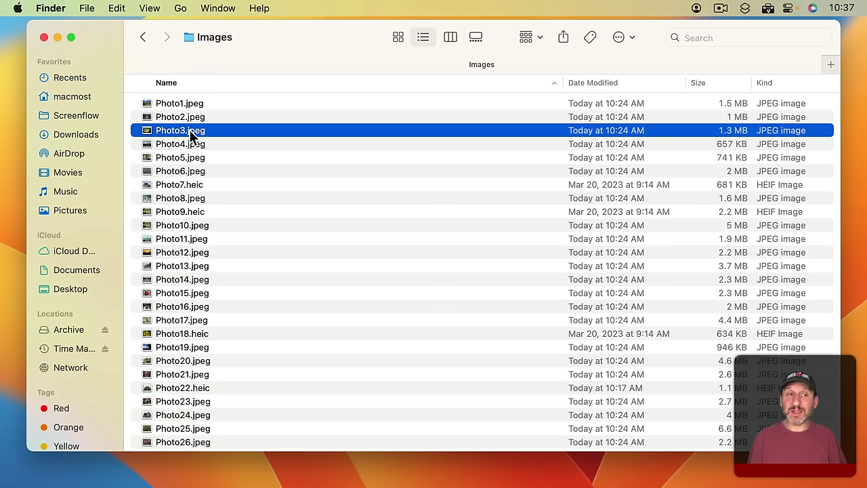
pyautogui.press('space')
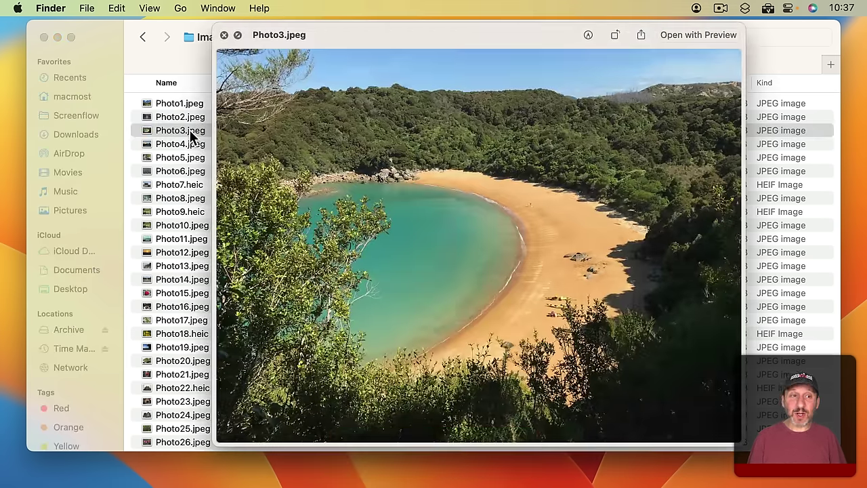
pyautogui.press('Down')
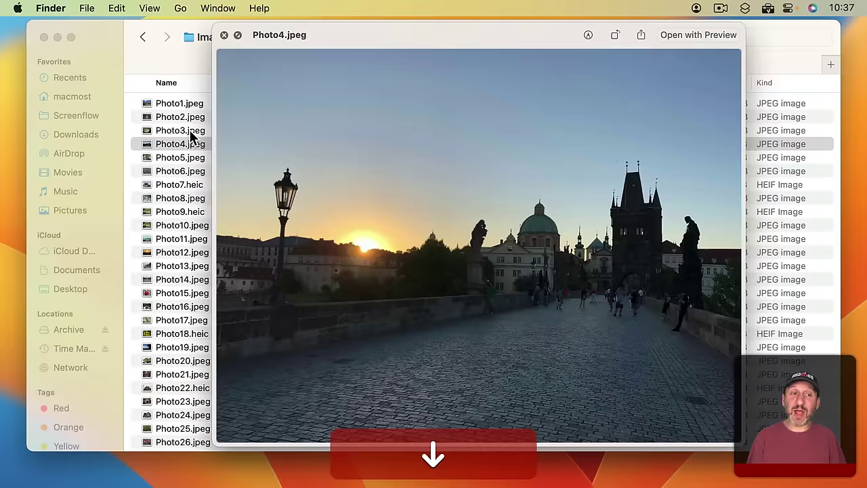
pyautogui.press('Down')
pyautogui.press('Down')
pyautogui.press('Down')
pyautogui.press('Up')
pyautogui.press('Up')
pyautogui.press('Up')
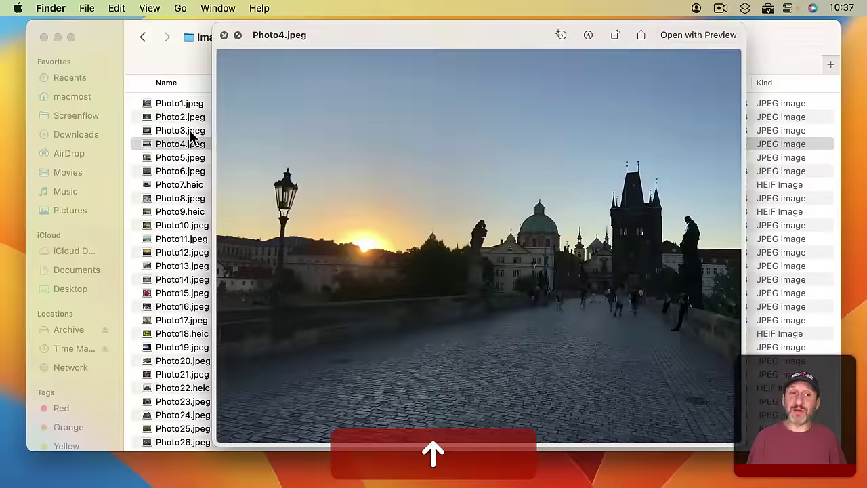
pyautogui.press('space')
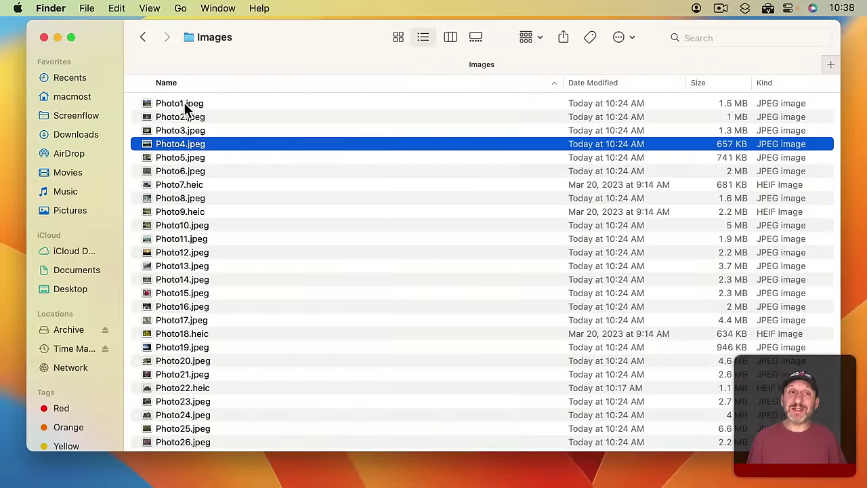
# - Select Photo5.jpeg through Photo19.jpeg and open the whole selection in Quick Look
pyautogui.click(179, 159)
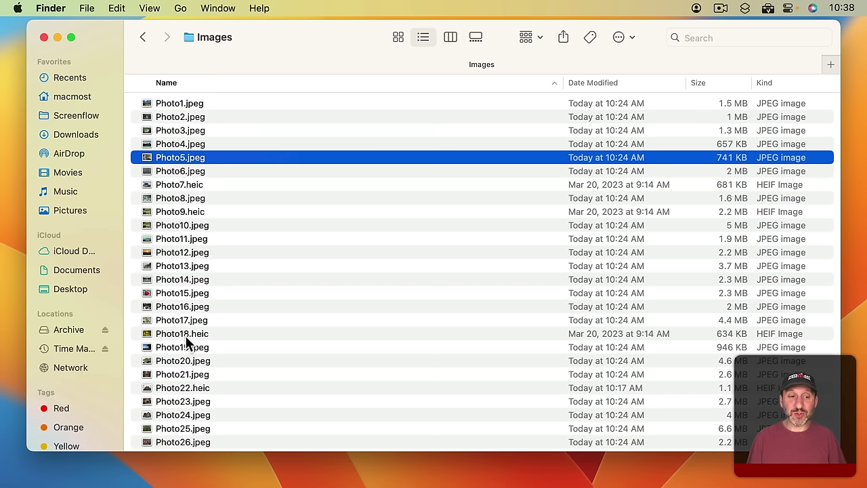
pyautogui.keyDown('shift'); pyautogui.click(170, 347); pyautogui.keyUp('shift')
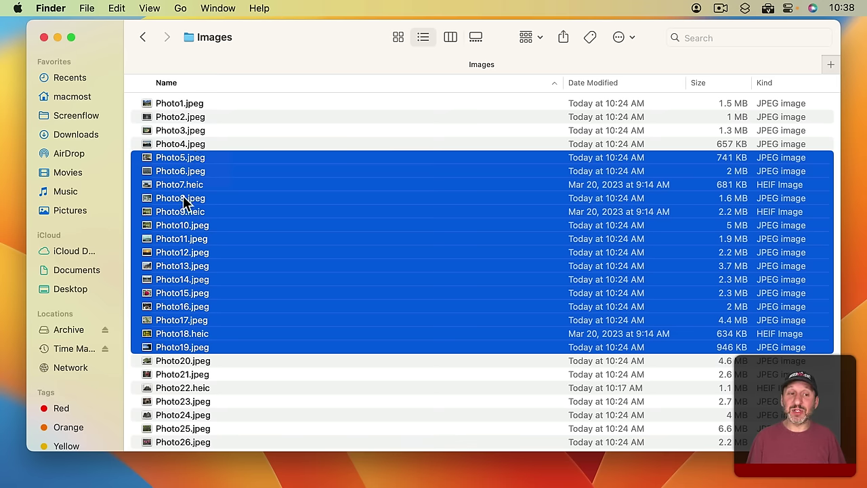
pyautogui.press('space')
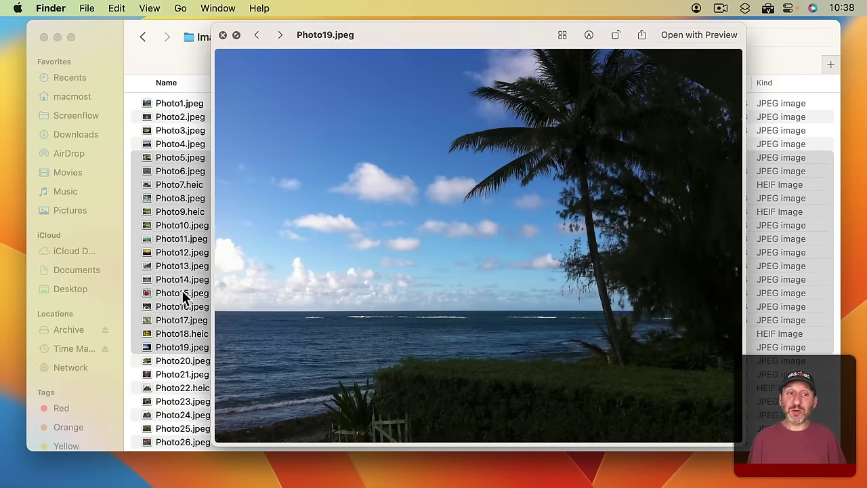
# - Step through the selected photos in Quick Look from Photo19.jpeg to Photo16.jpeg
pyautogui.click(281, 39)
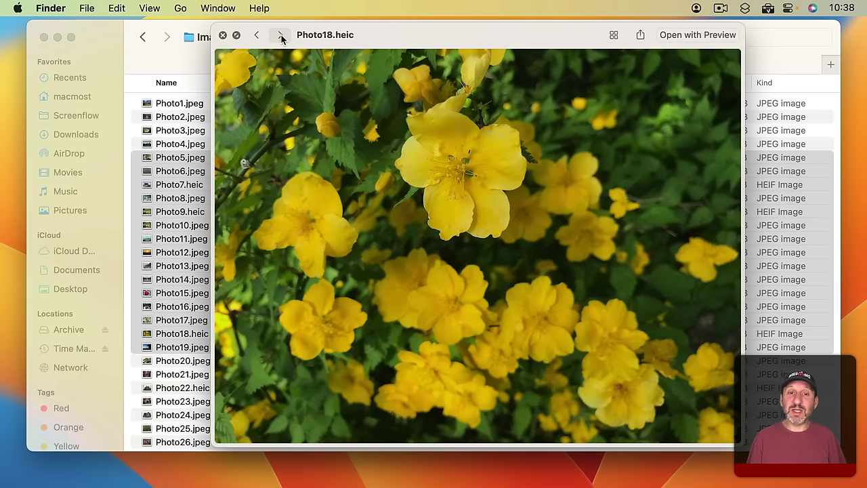
pyautogui.click(281, 39)
pyautogui.click(282, 39)
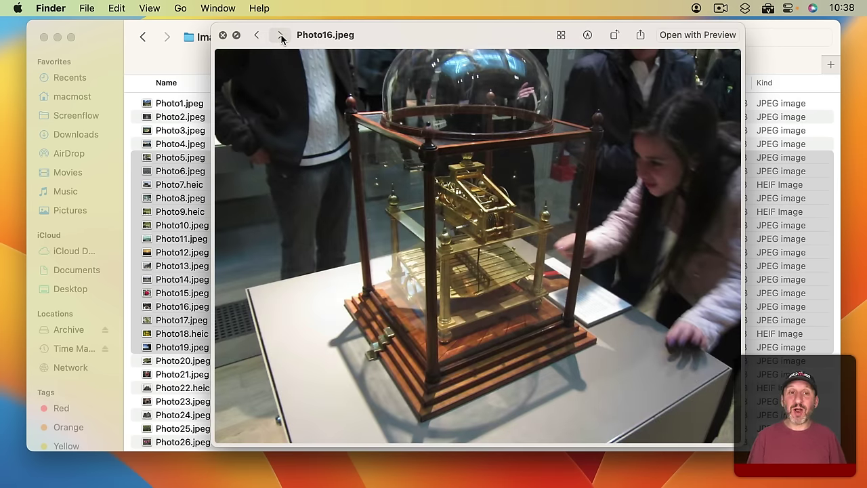
# - Step onward through the selected photos in Quick Look from Photo16.jpeg to Photo8.jpeg
pyautogui.press('Right')
pyautogui.press('Left')
pyautogui.press('Right')
pyautogui.press('Right')
pyautogui.press('Right')
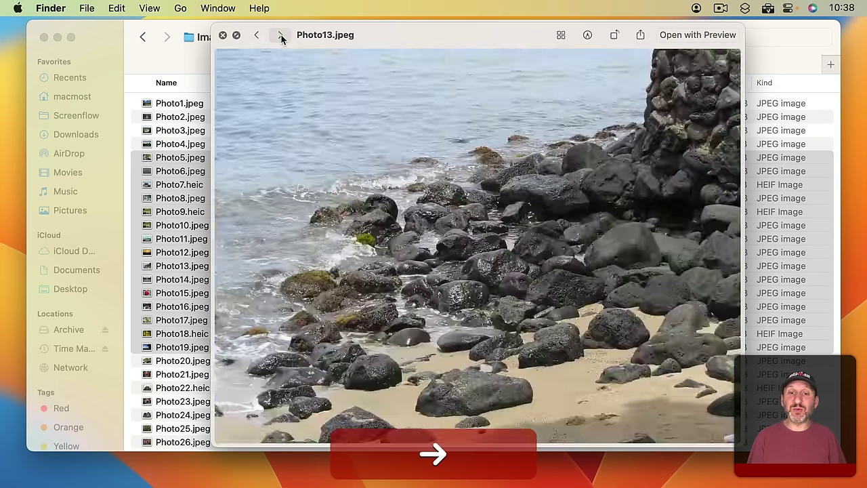
pyautogui.press('Right')
pyautogui.press('Right')
pyautogui.press('Right')
pyautogui.press('Right')
pyautogui.press('Right')
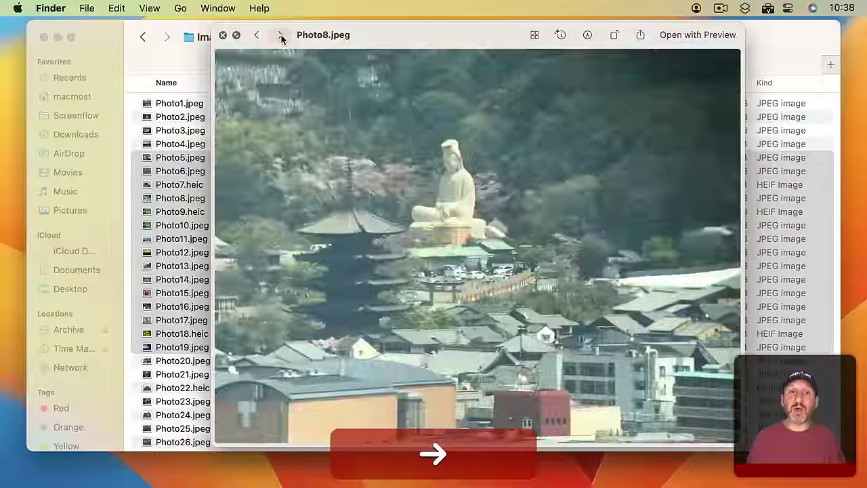
# - Continue through the Quick Look selection past Photo8.jpeg, looping around to Photo15.jpeg, and go back to Photo17.jpeg
pyautogui.press('Right')
pyautogui.press('Right')
pyautogui.press('Right')
pyautogui.press('Right')
pyautogui.press('Right')
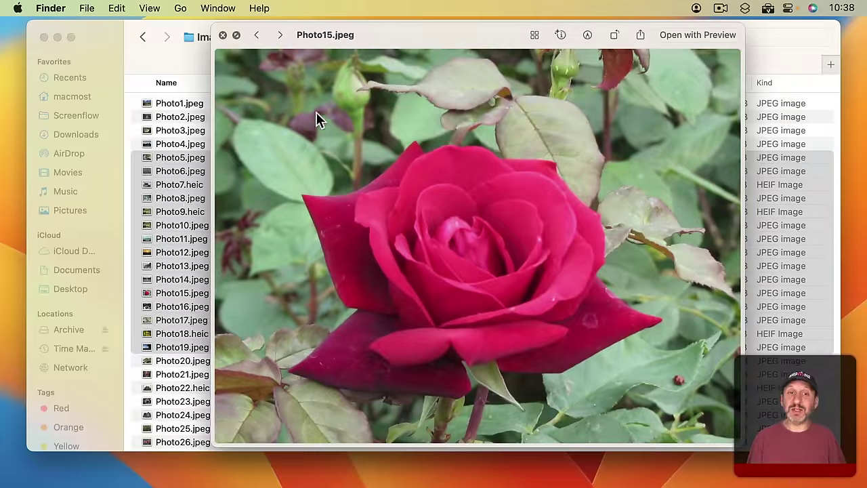
pyautogui.press('Right')
pyautogui.press('Left')
pyautogui.press('Left')
pyautogui.press('Left')
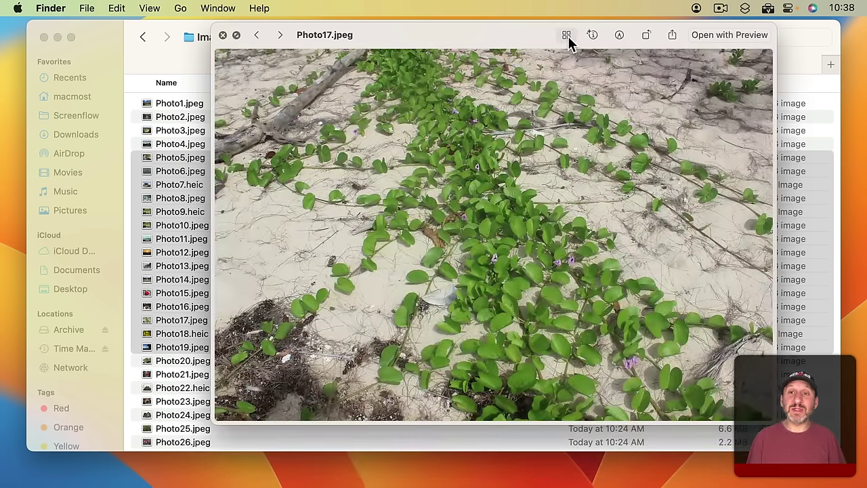
# - Show the Quick Look selection as a thumbnail index, view Photo14.jpeg from it, and close Quick Look
pyautogui.click(567, 35)
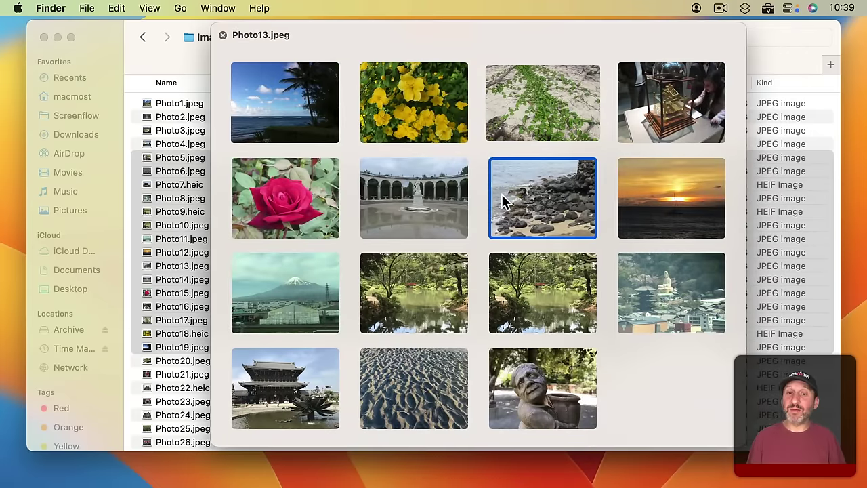
pyautogui.click(416, 196)
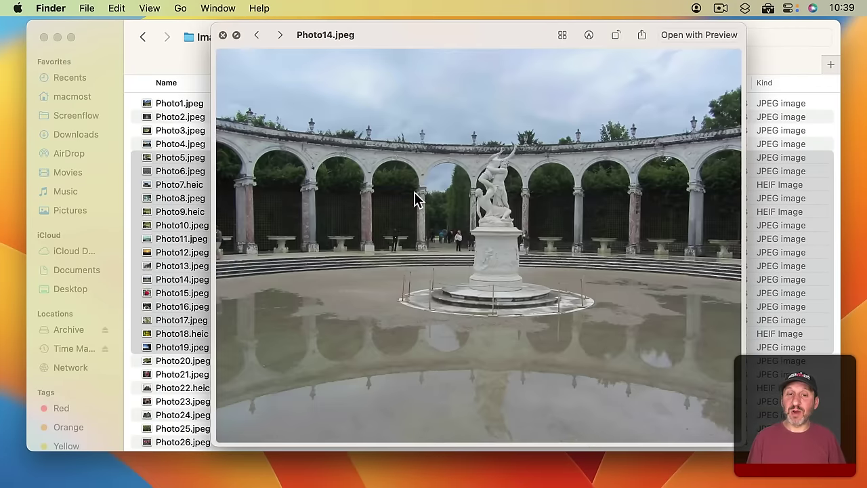
pyautogui.press('super+y')
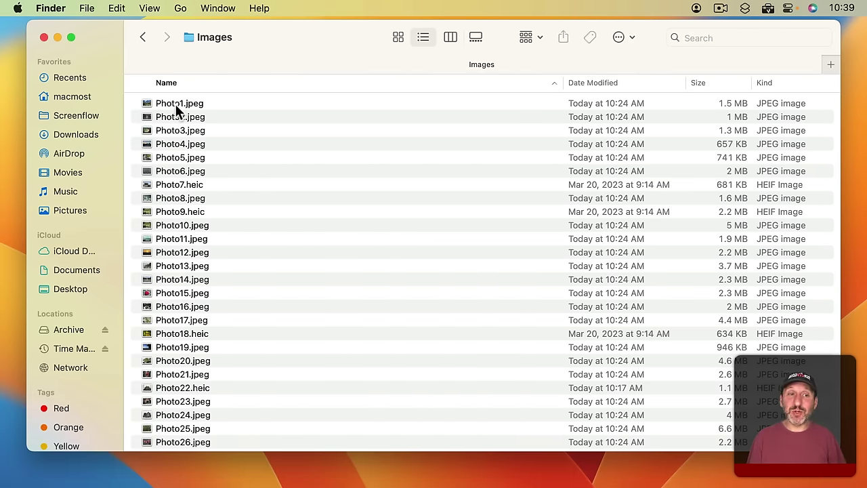
# - Open Photo1.jpeg on its own in Preview and close its window
pyautogui.doubleClick(175, 104)
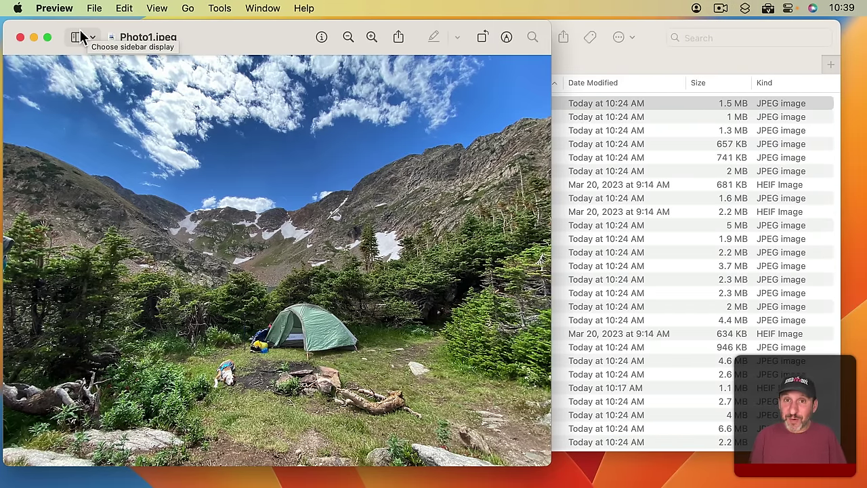
pyautogui.press('cmd+w')
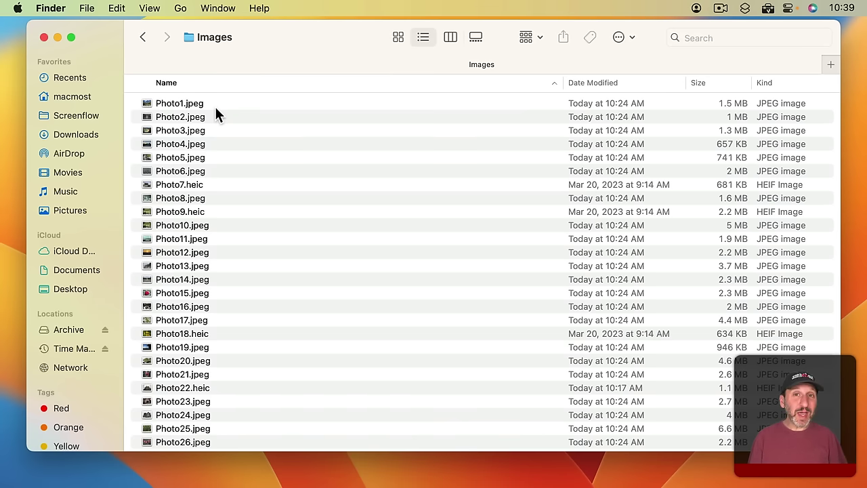
# - Select Photo1.jpeg through Photo10.jpeg in the Images folder and open them together in Preview
pyautogui.click(176, 105)
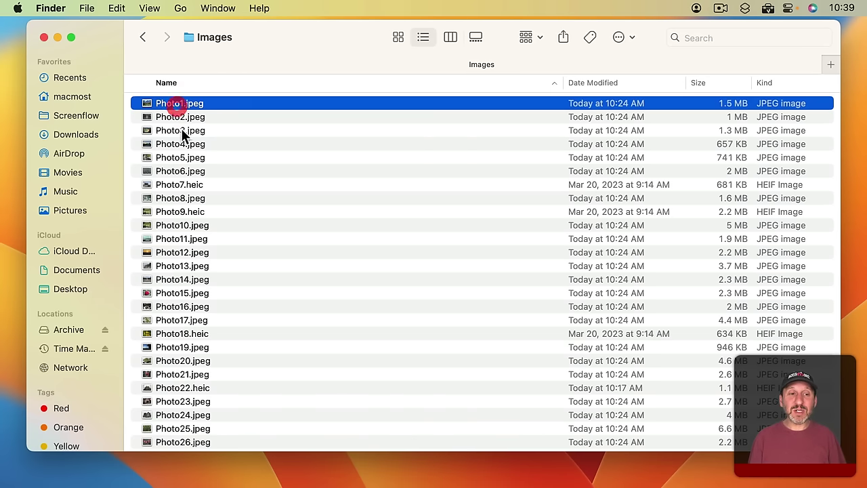
pyautogui.keyDown('shift'); pyautogui.click(182, 221); pyautogui.keyUp('shift')
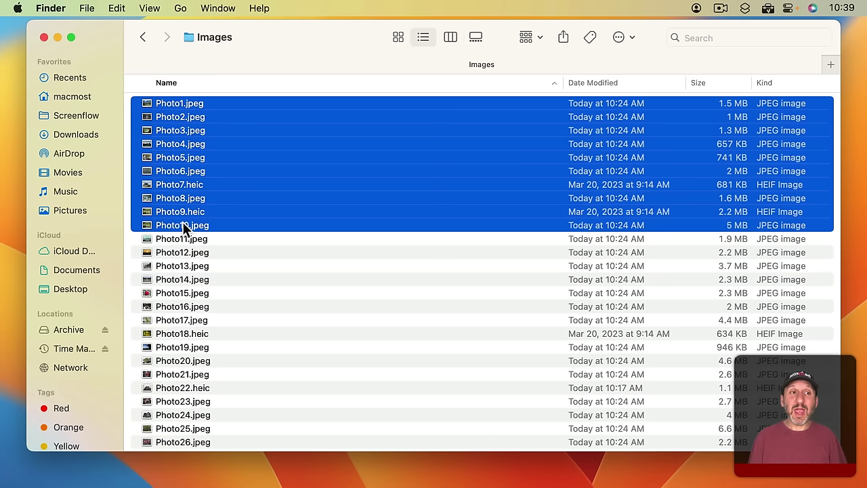
pyautogui.click(87, 8)
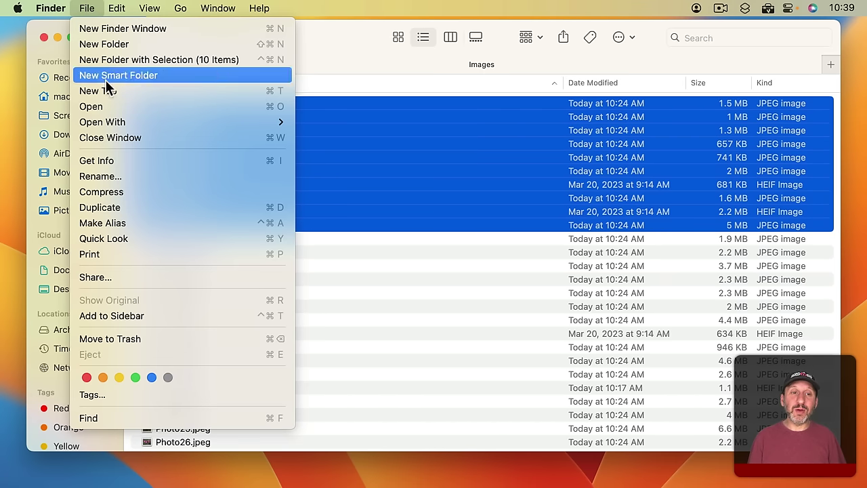
pyautogui.click(106, 107)
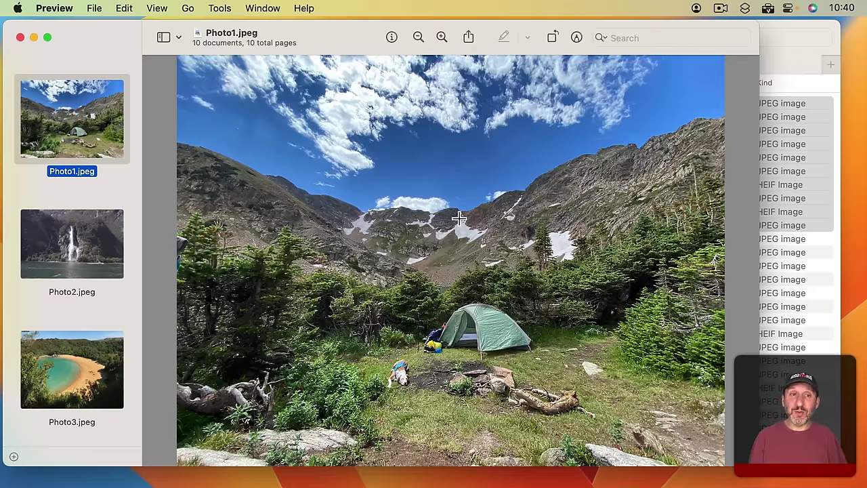
# - Browse the opened images in Preview from Photo1.jpeg to Photo4.jpeg
pyautogui.press('Down')
pyautogui.press('Down')
pyautogui.press('Down')
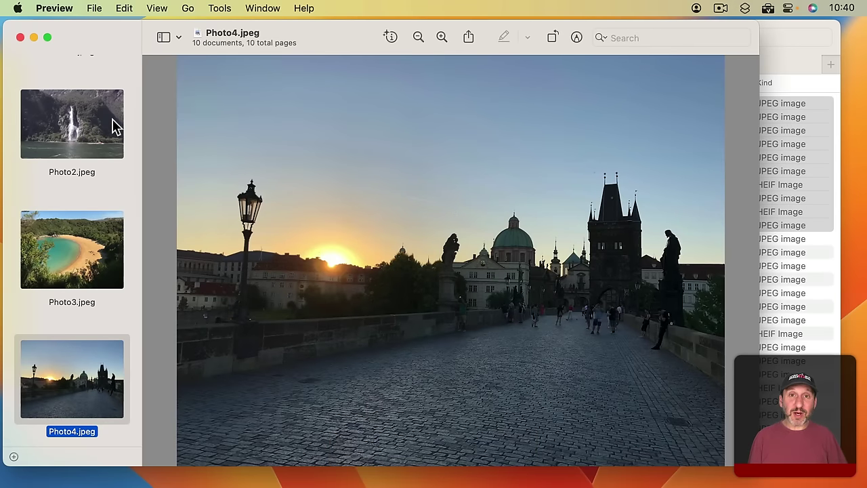
# - Check the Images settings of Preview for how multiple files are opened, and close the settings
pyautogui.click(54, 6)
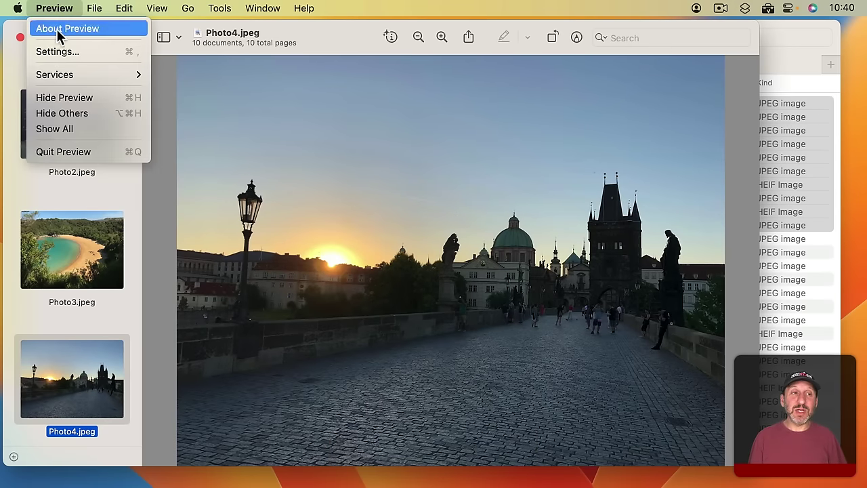
pyautogui.click(59, 53)
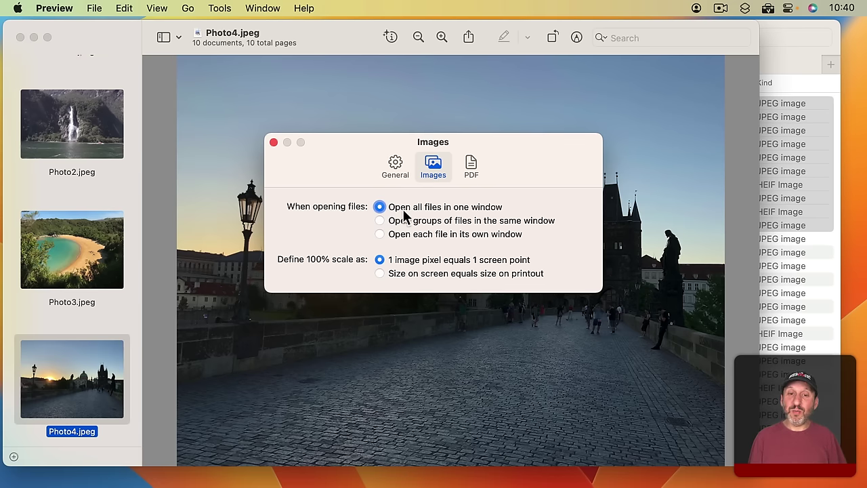
pyautogui.press('cmd+w')
# - View Photo3.jpeg, Photo2.jpeg, Photo3.jpeg again and Photo4.jpeg from the thumbnails
pyautogui.click(71, 249)
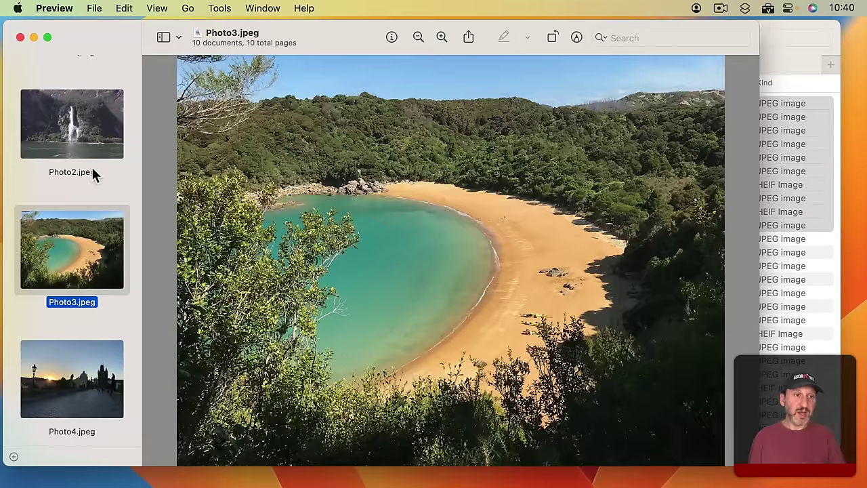
pyautogui.click(87, 147)
pyautogui.click(72, 249)
pyautogui.click(80, 349)
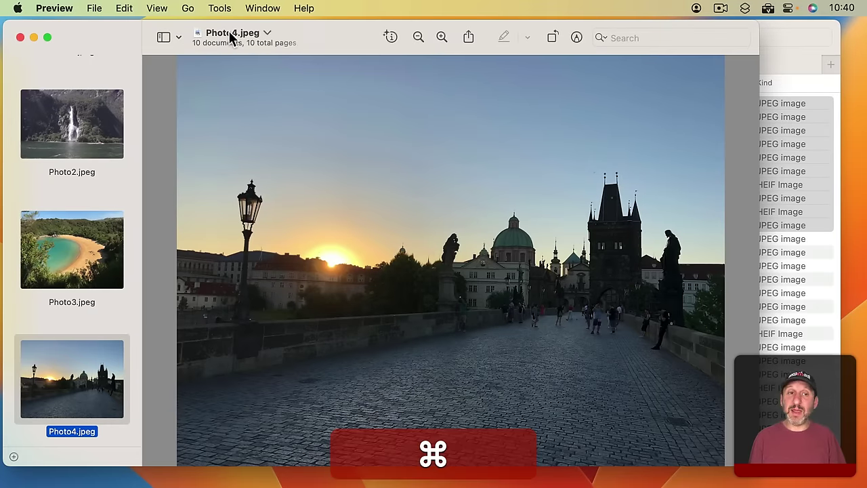
# - Go from Photo4.jpeg to its enclosing Images folder in Finder and show the folder in icon view
pyautogui.keyDown('super'); pyautogui.click(229, 32); pyautogui.keyUp('super')
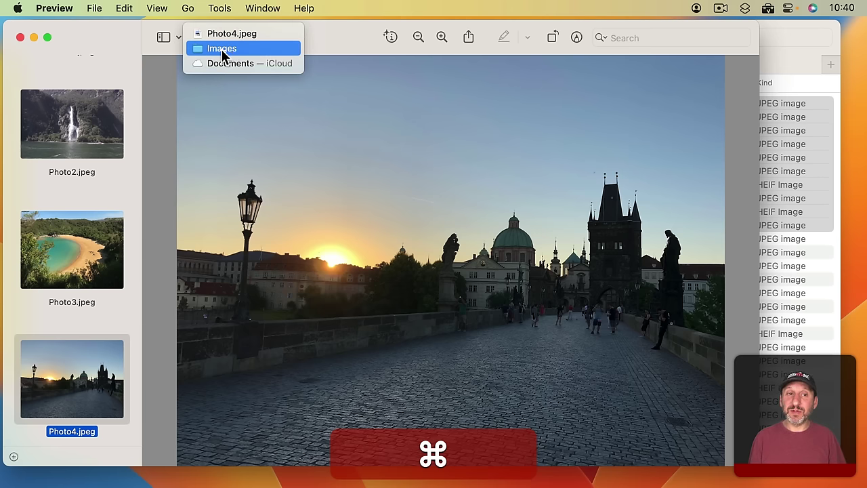
pyautogui.click(221, 48)
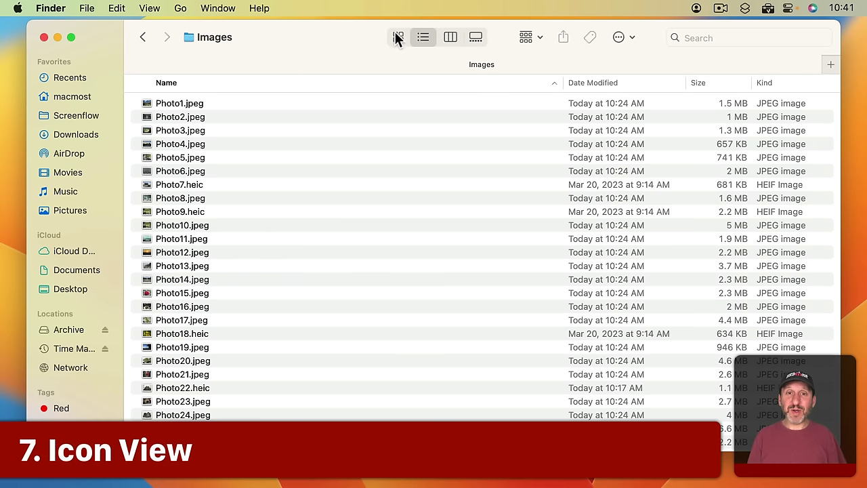
pyautogui.click(397, 37)
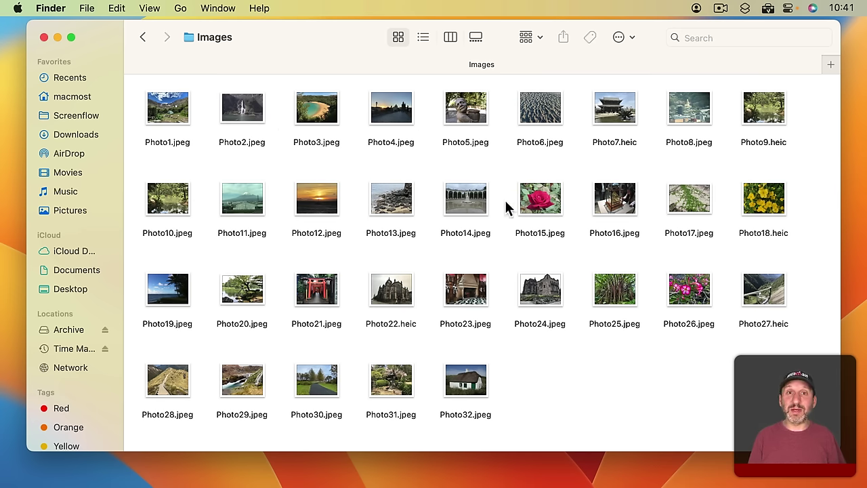
# - Show the view options for the Images folder and enlarge the icon size to 252×252
pyautogui.click(149, 8)
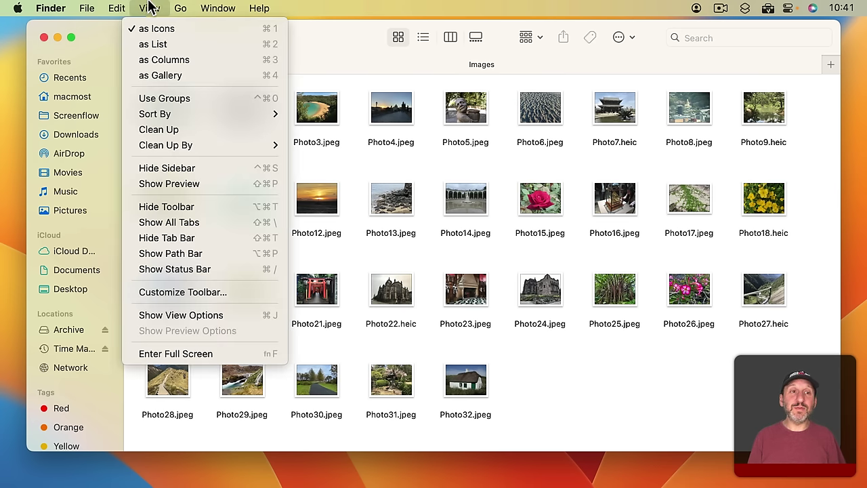
pyautogui.click(188, 316)
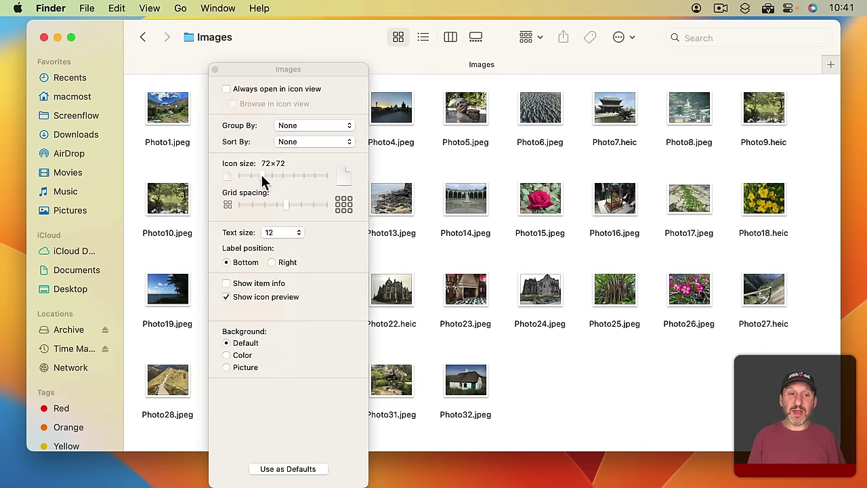
pyautogui.moveTo(262, 175); pyautogui.dragTo(306, 177)
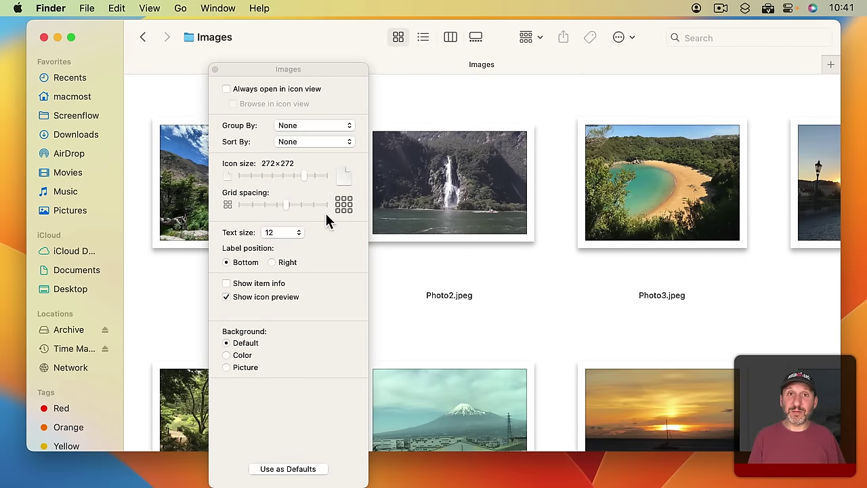
pyautogui.moveTo(305, 175)
pyautogui.mouseDown()
pyautogui.moveTo(305, 186)
pyautogui.moveTo(305, 178)
pyautogui.mouseUp()
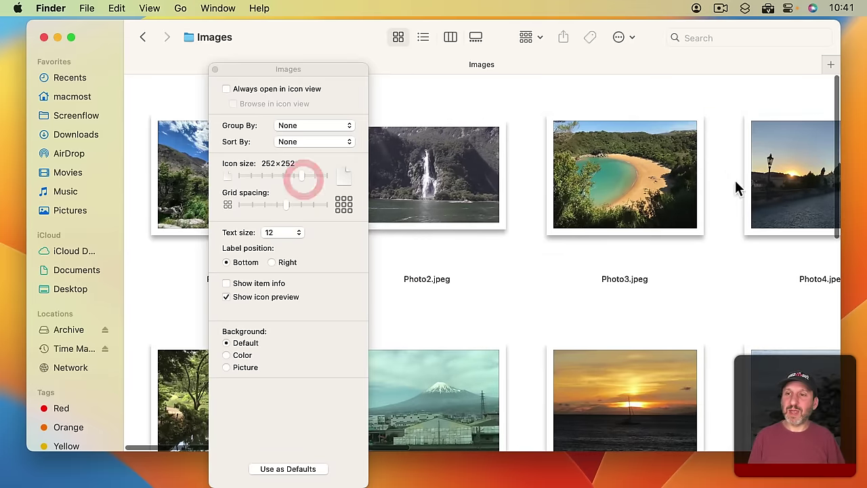
pyautogui.hscroll(3, 738, 183)
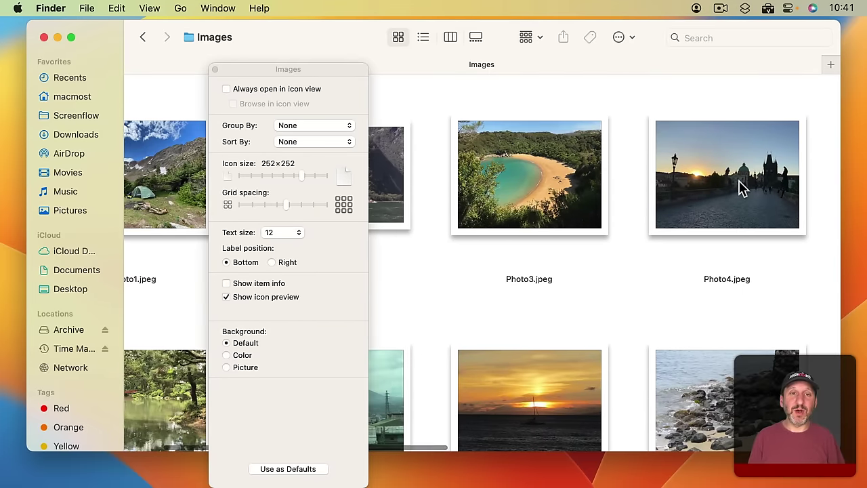
# - Clean up the folder's icons by Name and close the view options
pyautogui.click(149, 7)
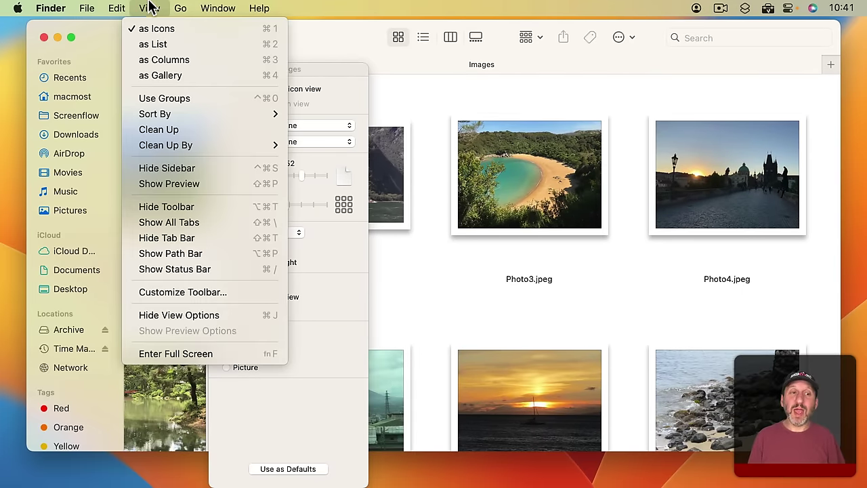
pyautogui.moveTo(186, 145)
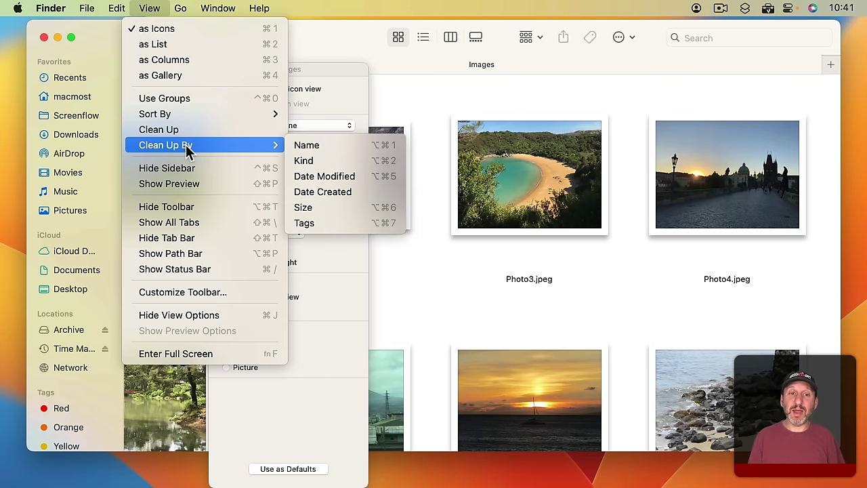
pyautogui.click(307, 149)
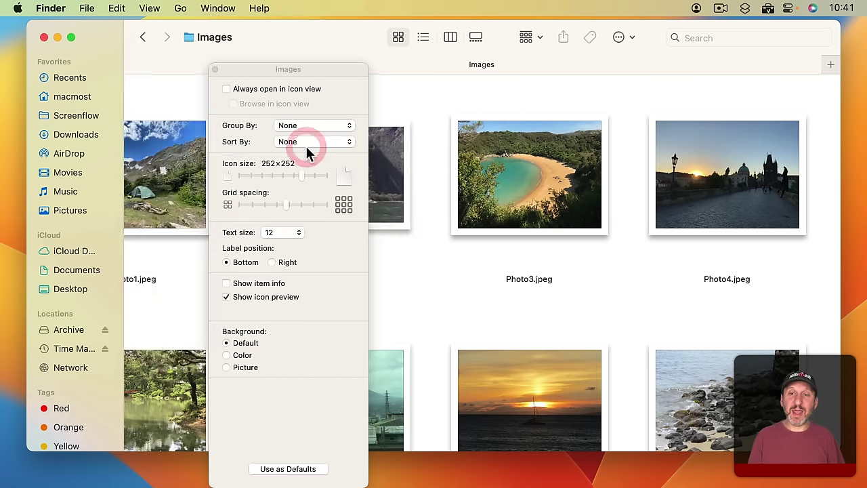
pyautogui.scroll(-1, 515, 115)
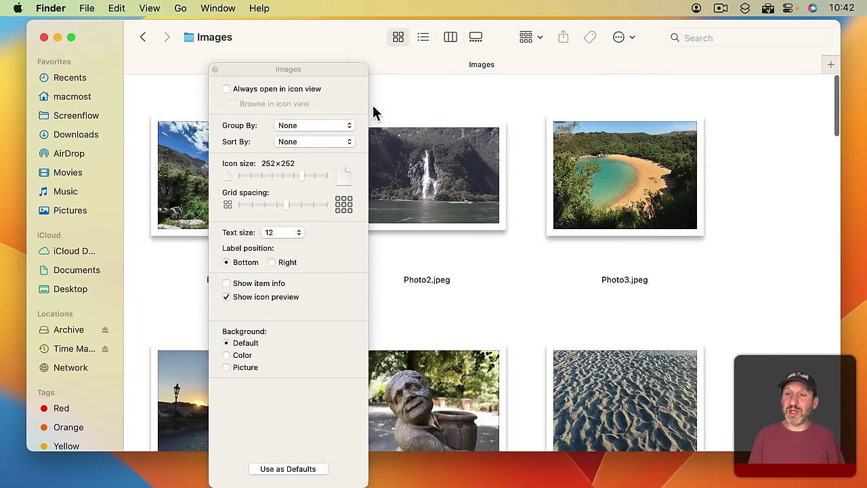
pyautogui.click(214, 69)
pyautogui.scroll(-10, 438, 252)
pyautogui.scroll(-15, 439, 254)
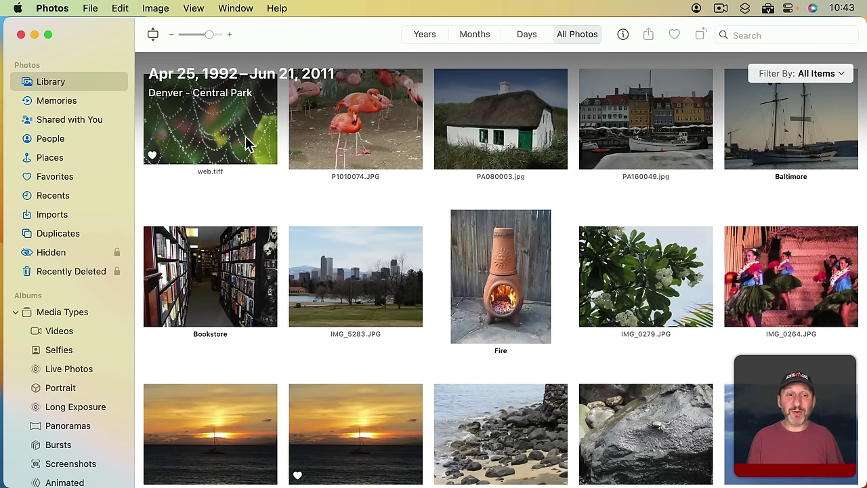
# - Look through all photos in the Photos library and make the thumbnails slightly smaller
pyautogui.scroll(-1, 226, 151)
pyautogui.scroll(-3, 227, 152)
pyautogui.scroll(4, 223, 149)
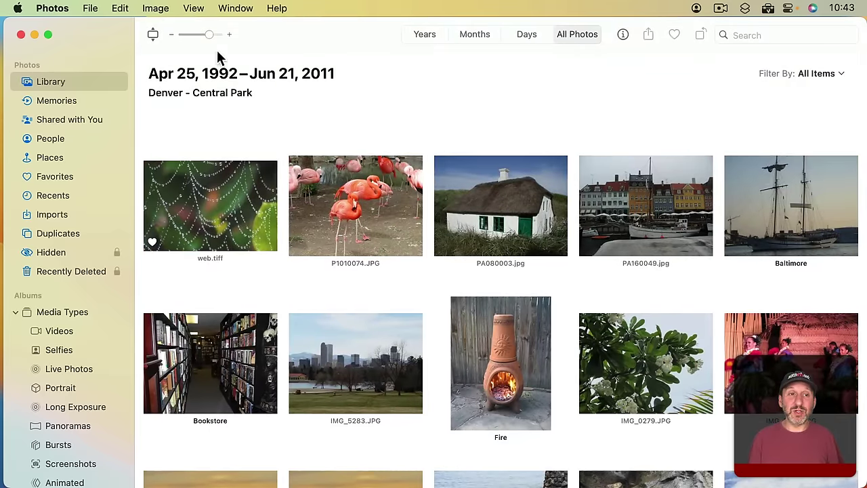
pyautogui.moveTo(209, 34); pyautogui.dragTo(208, 34)
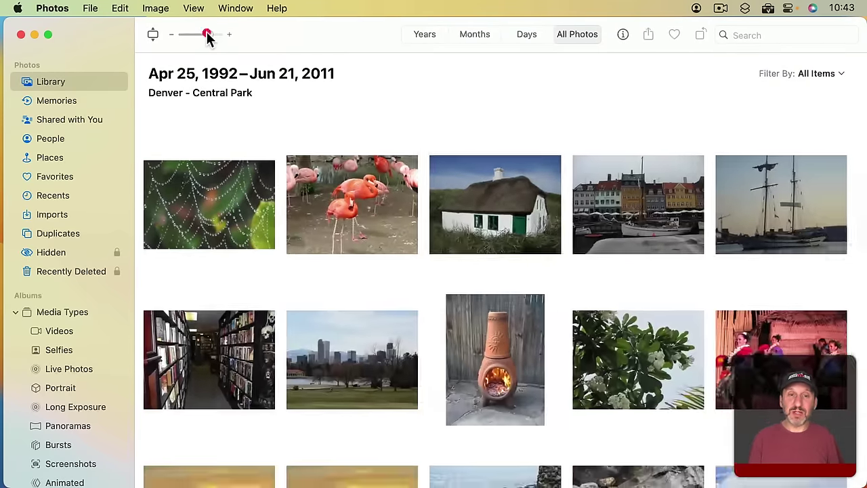
# - Open the spider web photo web.tiff at full size and browse forward to the Baltimore ship photo
pyautogui.doubleClick(219, 210)
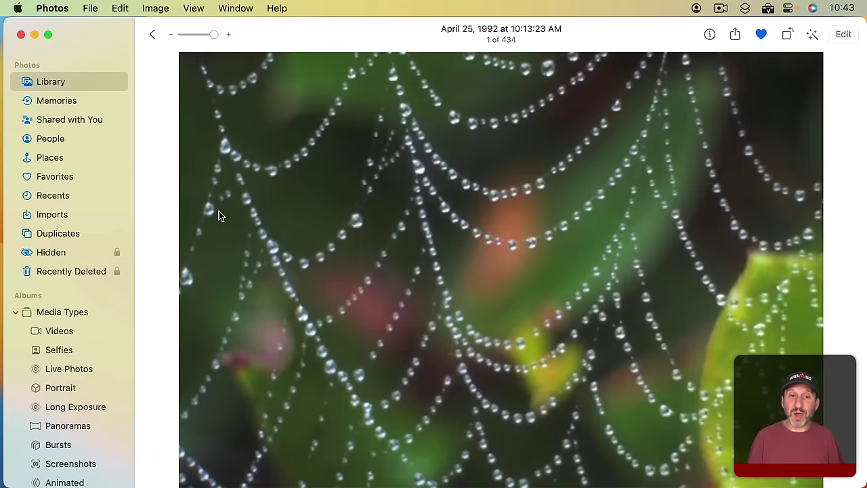
pyautogui.press('Right')
pyautogui.press('Right')
pyautogui.press('Right')
pyautogui.press('Right')
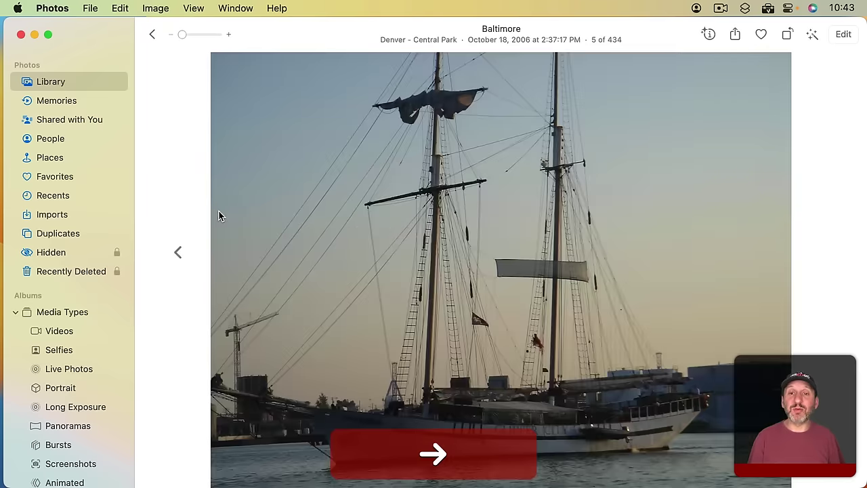
# - Close the full-size Baltimore ship photo and return to the photo library
pyautogui.click(153, 34)
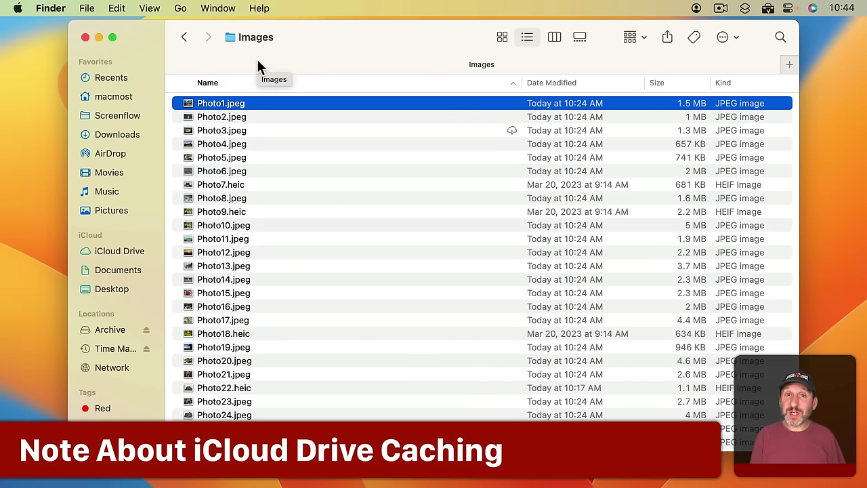
# - In the Finder's Images folder, Quick Look from Photo1.jpeg through to the undownloaded Photo3.jpeg, and close the preview
pyautogui.click(282, 133)
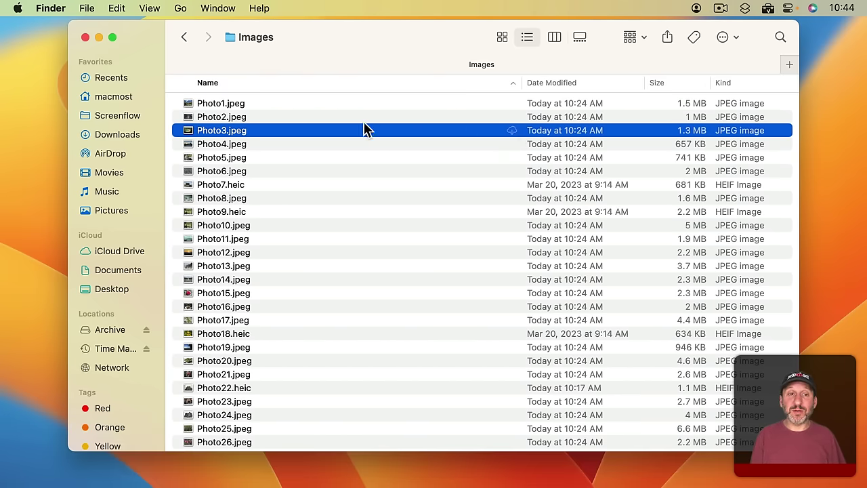
pyautogui.click(336, 103)
pyautogui.press('space')
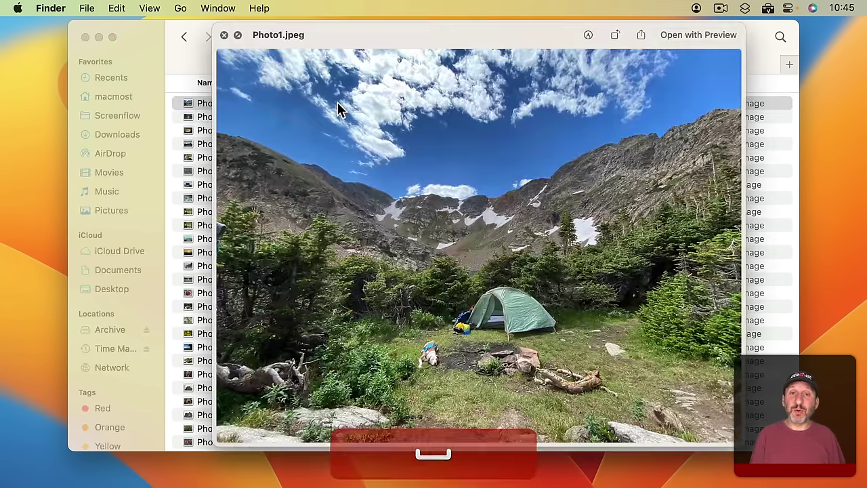
pyautogui.press('Down')
pyautogui.press('Down')
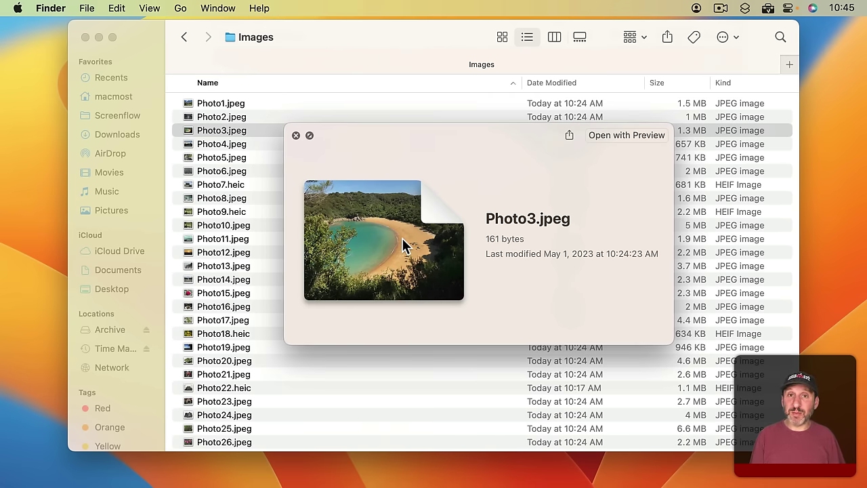
pyautogui.press('space')
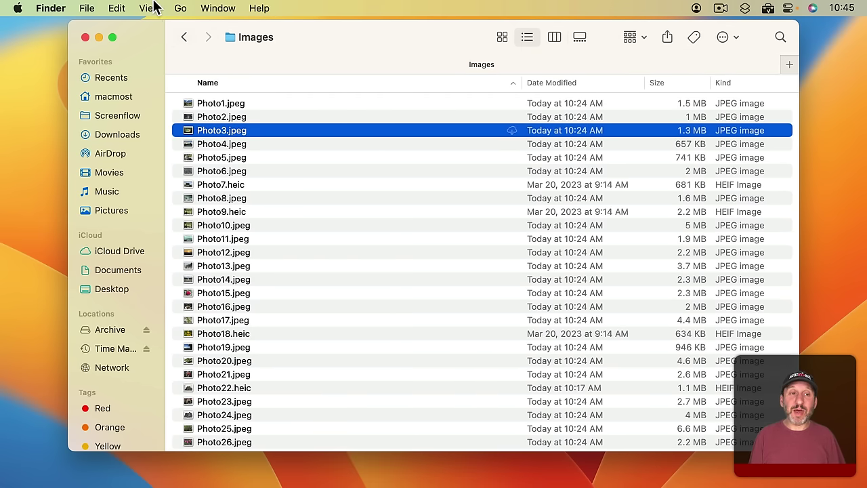
# - Show the preview pane in the Images folder and compare Photo3.jpeg with the previews of Photo2.jpeg, Photo4.jpeg and Photo5.jpeg
pyautogui.click(150, 8)
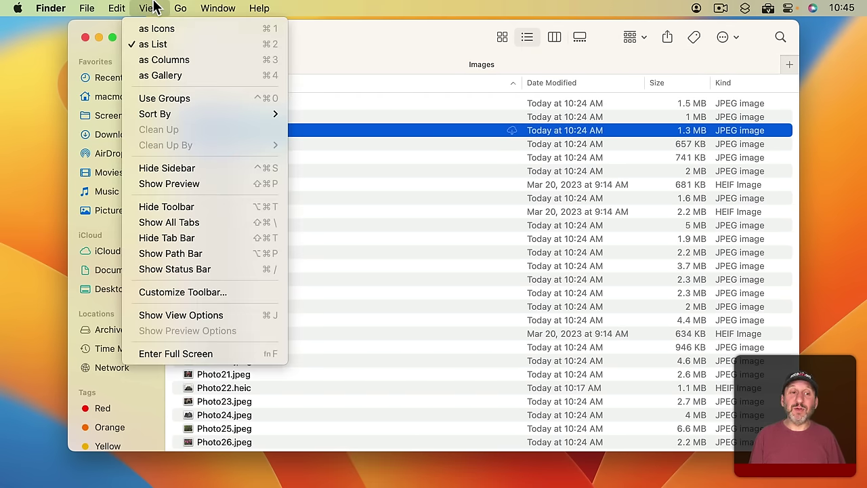
pyautogui.click(182, 184)
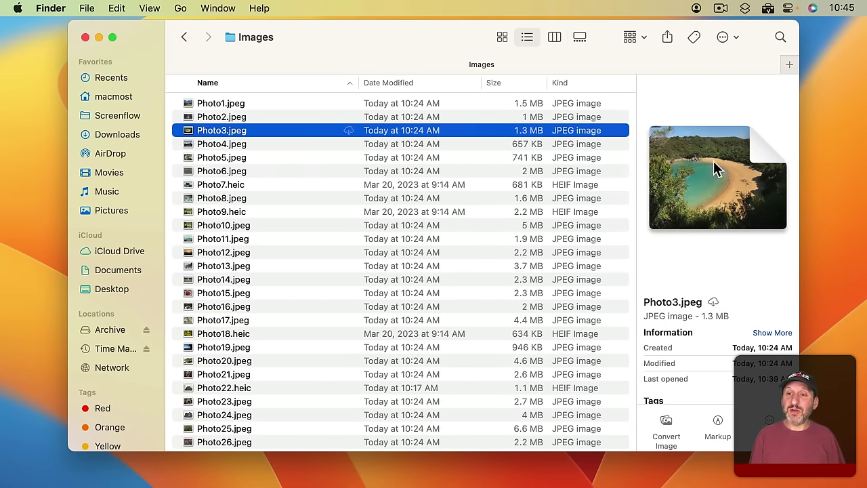
pyautogui.click(377, 116)
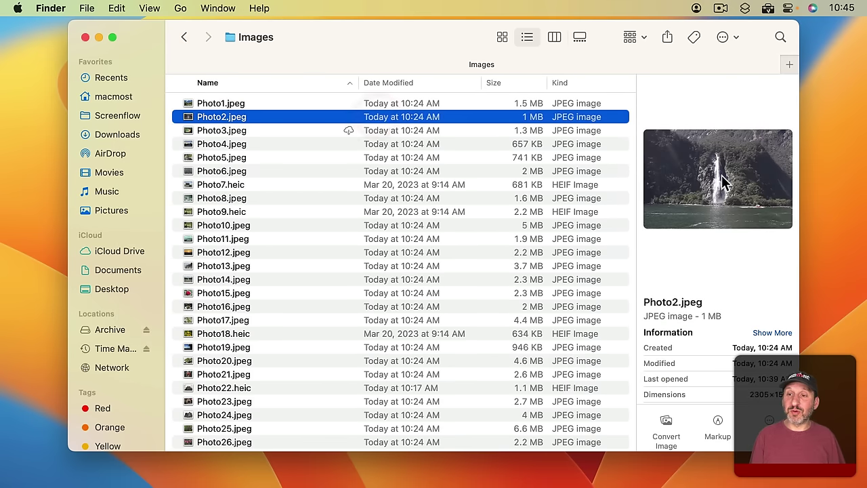
pyautogui.click(401, 126)
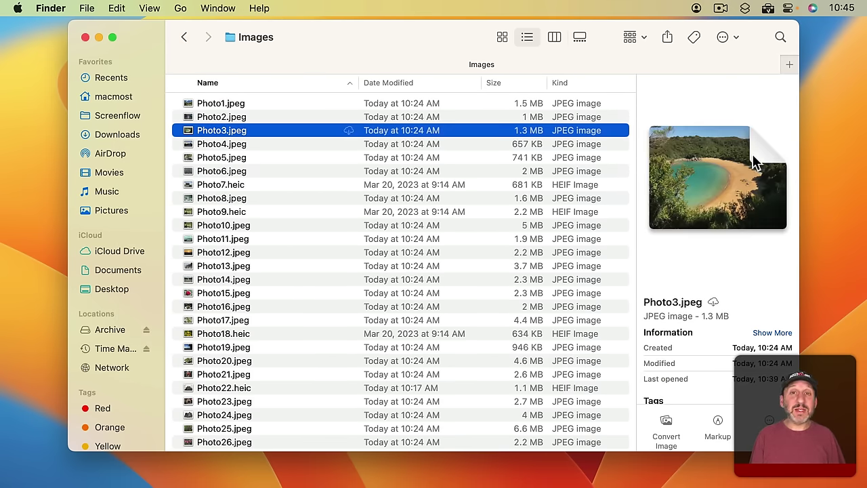
pyautogui.click(419, 145)
pyautogui.click(412, 154)
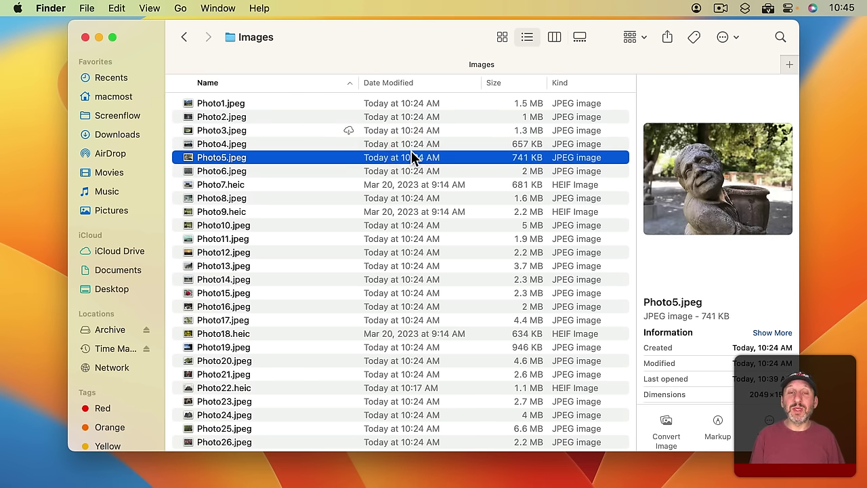
pyautogui.click(412, 131)
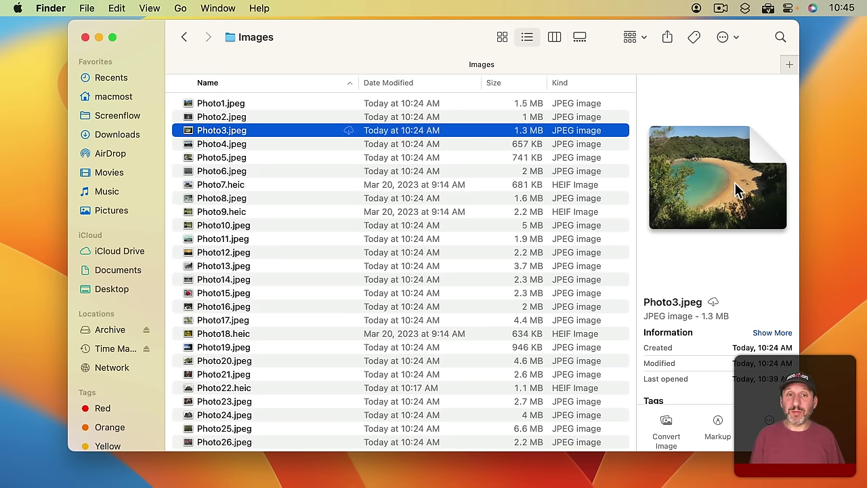
# - Browse the preview pane from Photo4.jpeg to Photo8.jpeg, and briefly view Photo8.jpeg in Quick Look
pyautogui.press('Down')
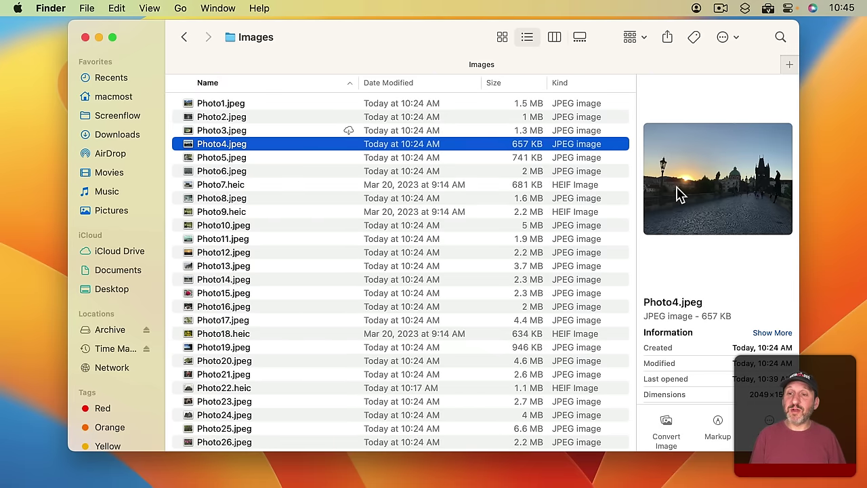
pyautogui.press('Down')
pyautogui.press('Down')
pyautogui.press('Down')
pyautogui.press('Down')
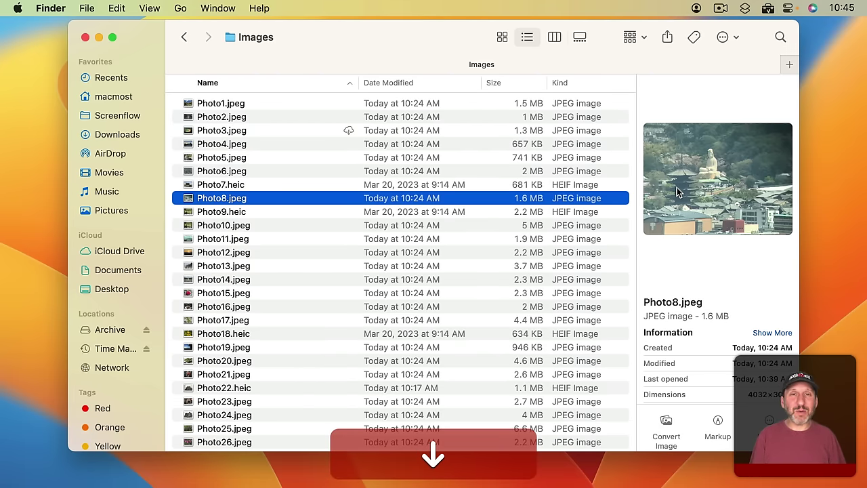
pyautogui.press('space')
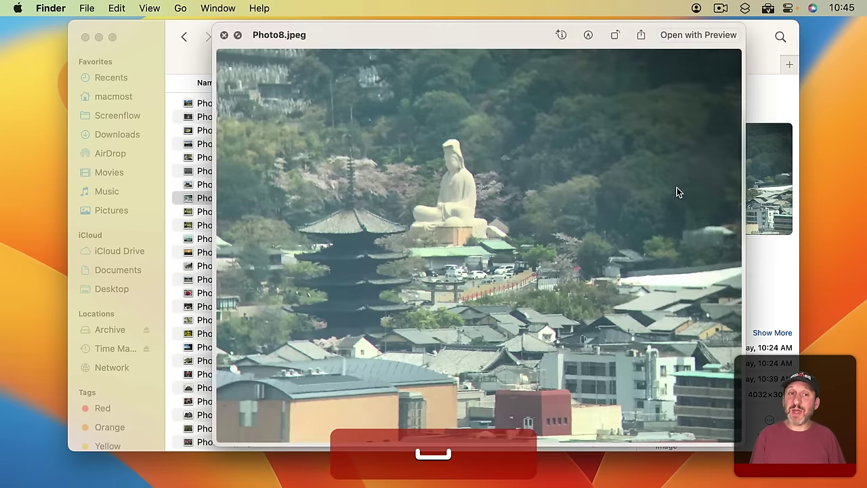
pyautogui.press('space')
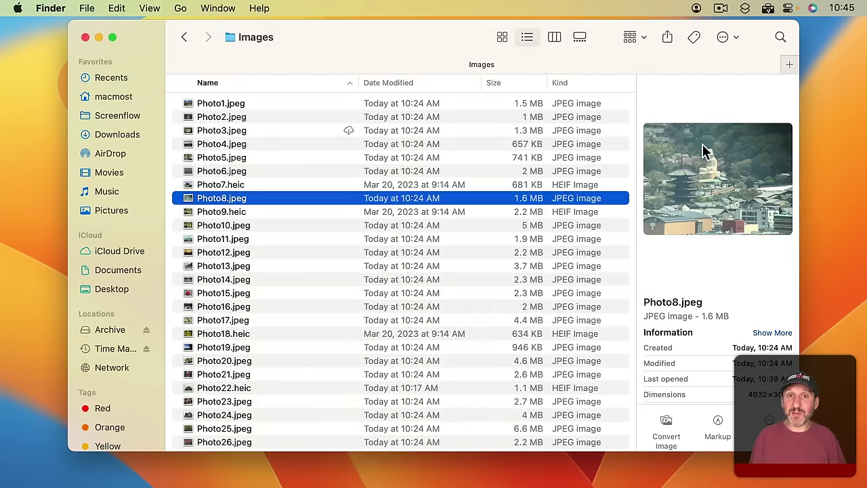